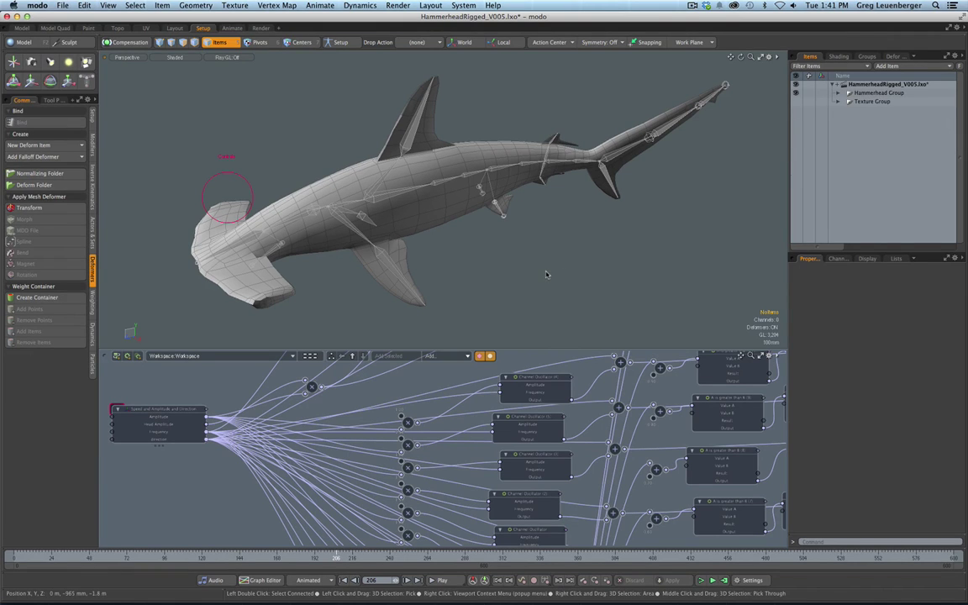
- Scrub the shark's swim animation to frame 224 and examine the node network driving the rig
ctrl+alt+drag(530, 271, 547, 282)
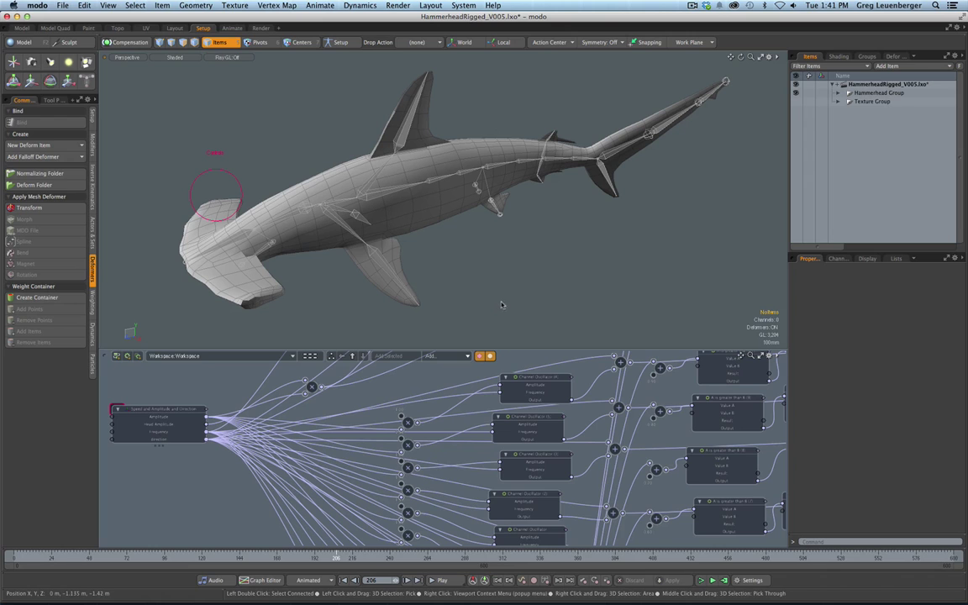
ctrl+alt+drag(502, 305, 512, 296)
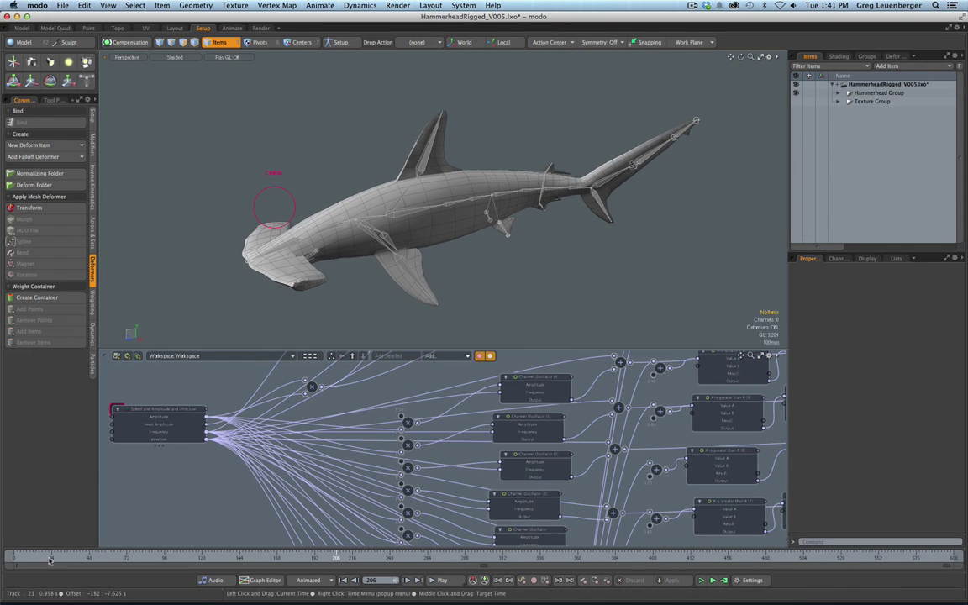
drag(50, 560, 365, 560)
ctrl+alt+drag(504, 458, 445, 458)
alt+drag(538, 445, 521, 433)
ctrl+alt+drag(512, 425, 488, 439)
alt+drag(471, 441, 290, 440)
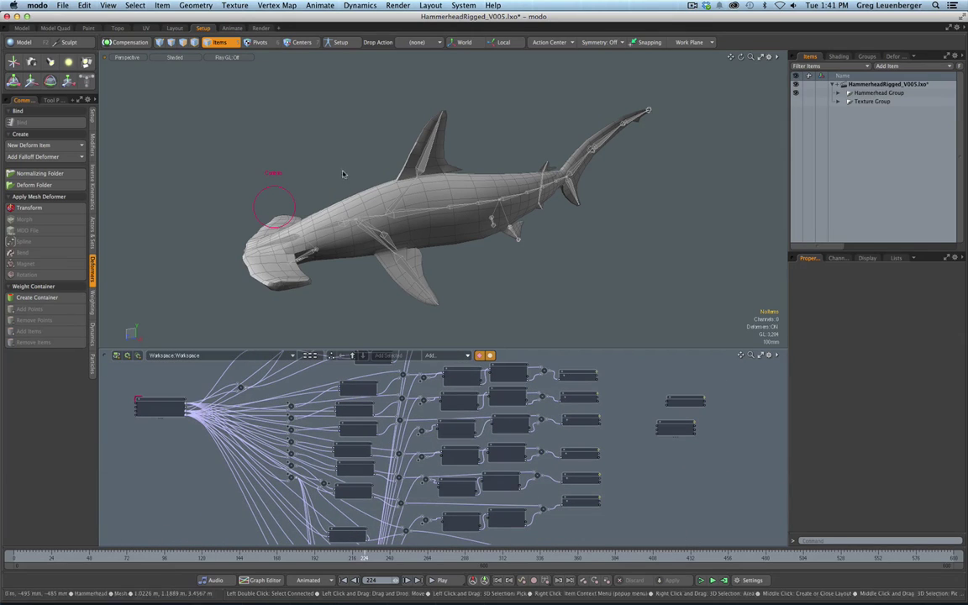
- Select the Controls locator above the head, set Amplitude to 5.99, then try a Jaw change and undo it
click(296, 198)
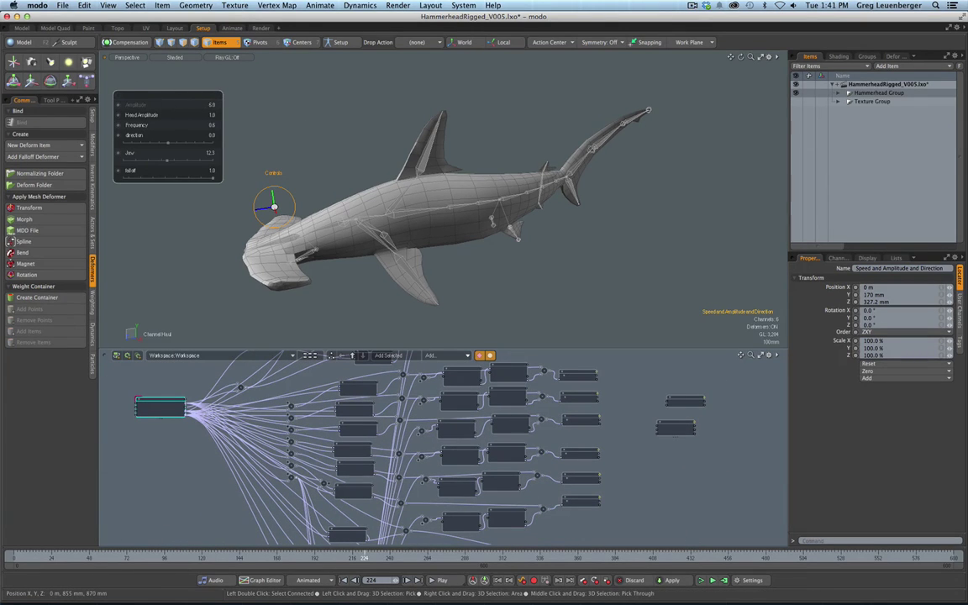
mouse_move(169, 105)
mouse_down()
mouse_move(232, 105)
mouse_move(153, 105)
mouse_move(178, 105)
mouse_up()
drag(169, 143, 177, 166)
key(super+z)
- Hide the skeleton overlay, deselect the control, and examine the shark mesh from below and above
alt+drag(242, 224, 329, 63)
key(ctrl+3)
click(332, 266)
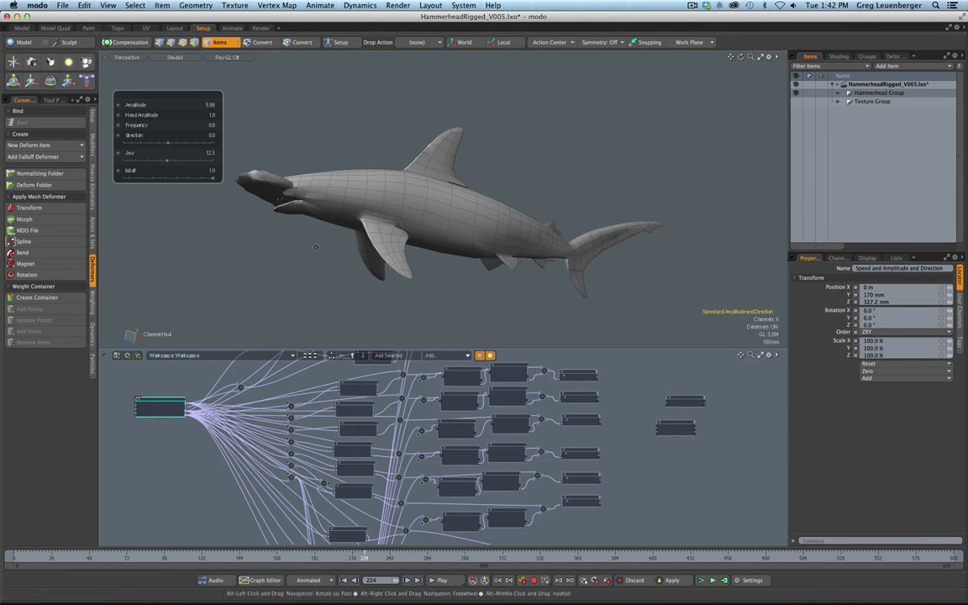
ctrl+alt+drag(316, 247, 400, 233)
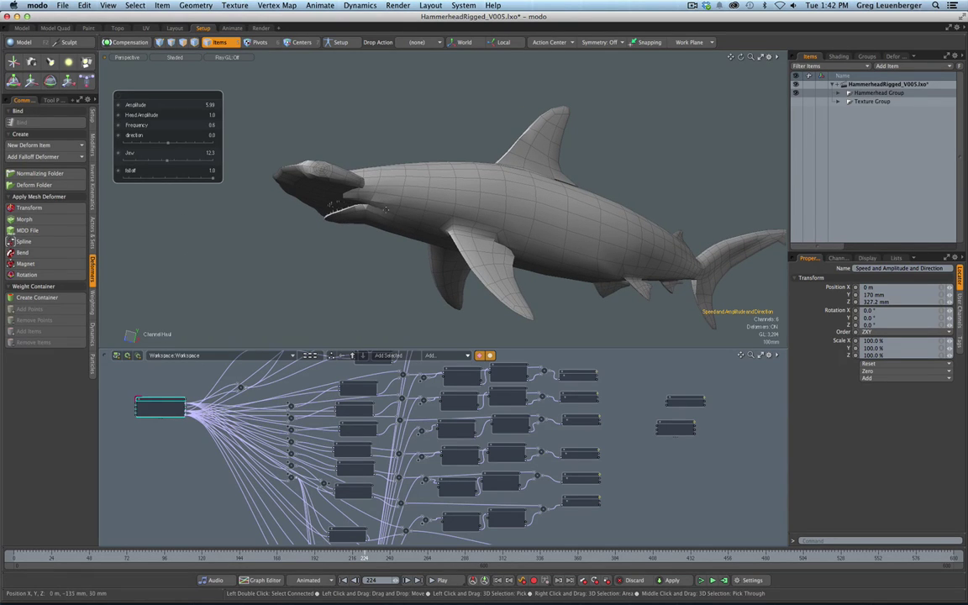
key(ctrl+1)
click(496, 139)
alt+drag(496, 138, 454, 274)
click(453, 274)
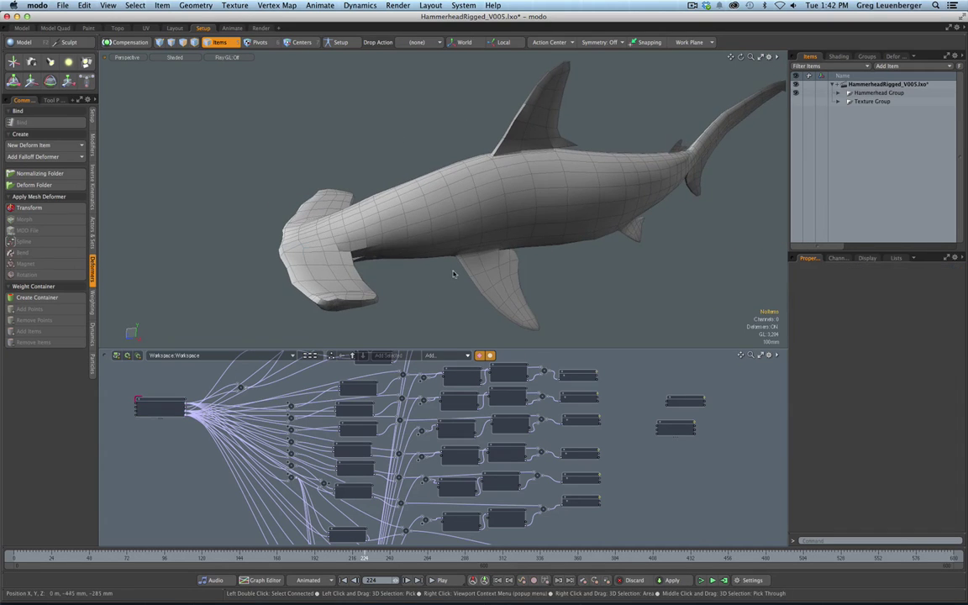
alt+shift+drag(525, 231, 388, 231)
alt+drag(388, 231, 553, 258)
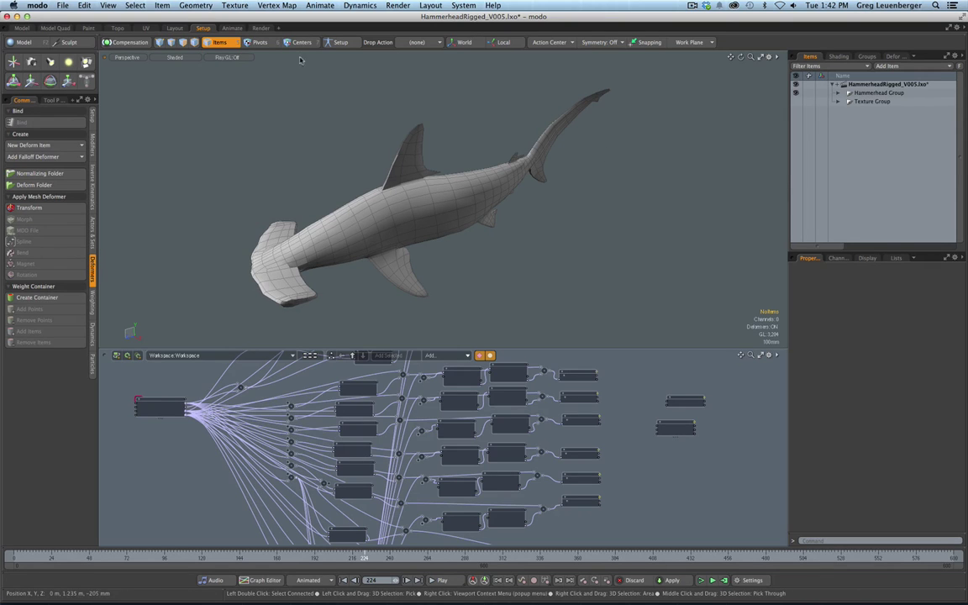
- Disable deformers in the perspective view and show the skeleton overlay again
key(o)
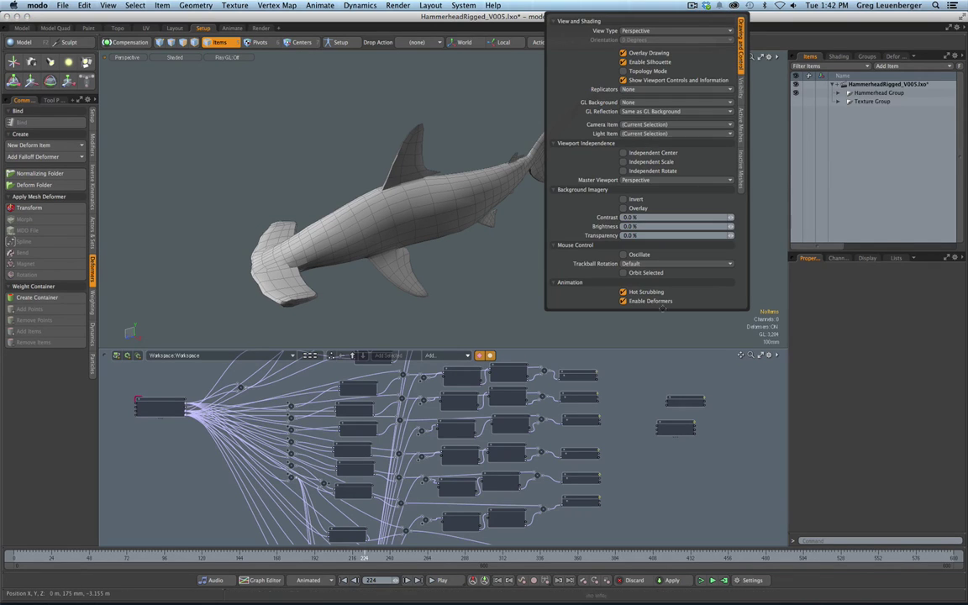
click(659, 303)
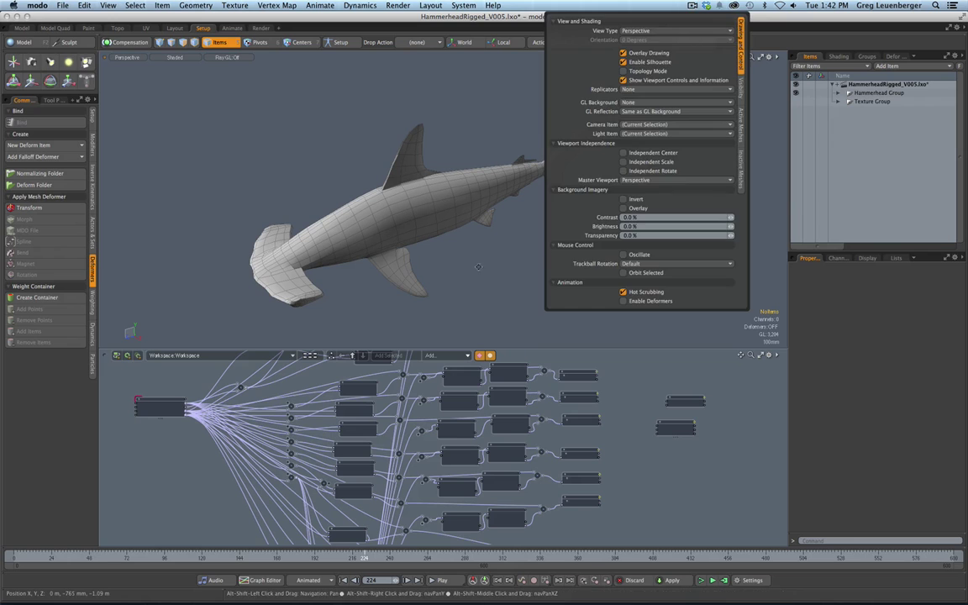
key(ctrl+6)
click(482, 193)
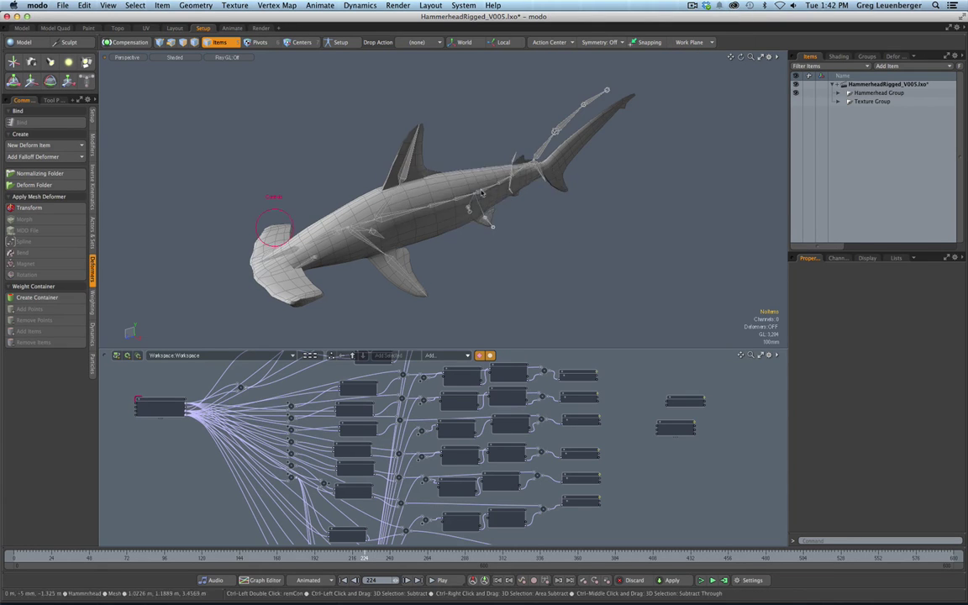
alt+drag(562, 213, 523, 220)
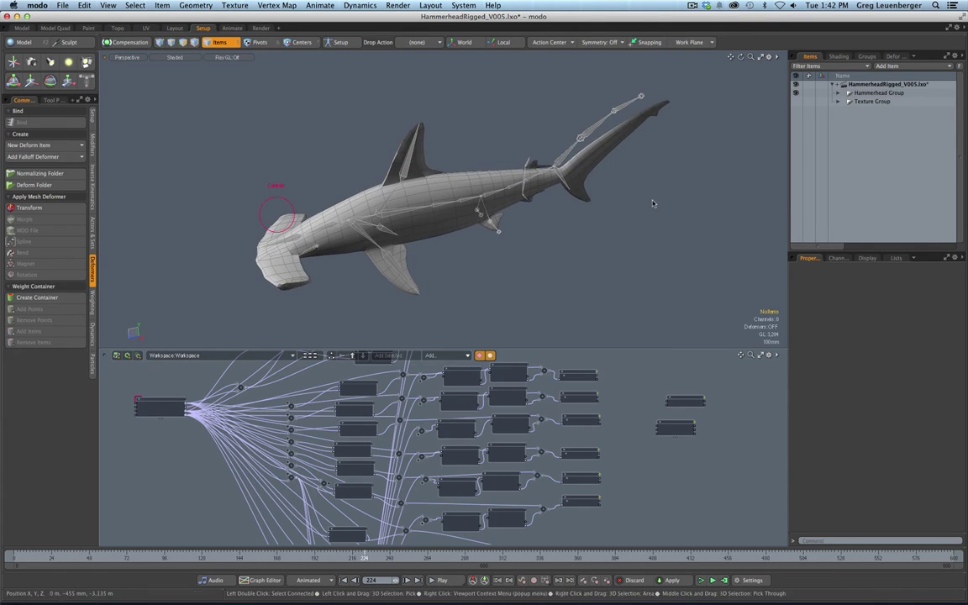
- Re-enable deformers and split the perspective view into two side-by-side 3D views
key(o)
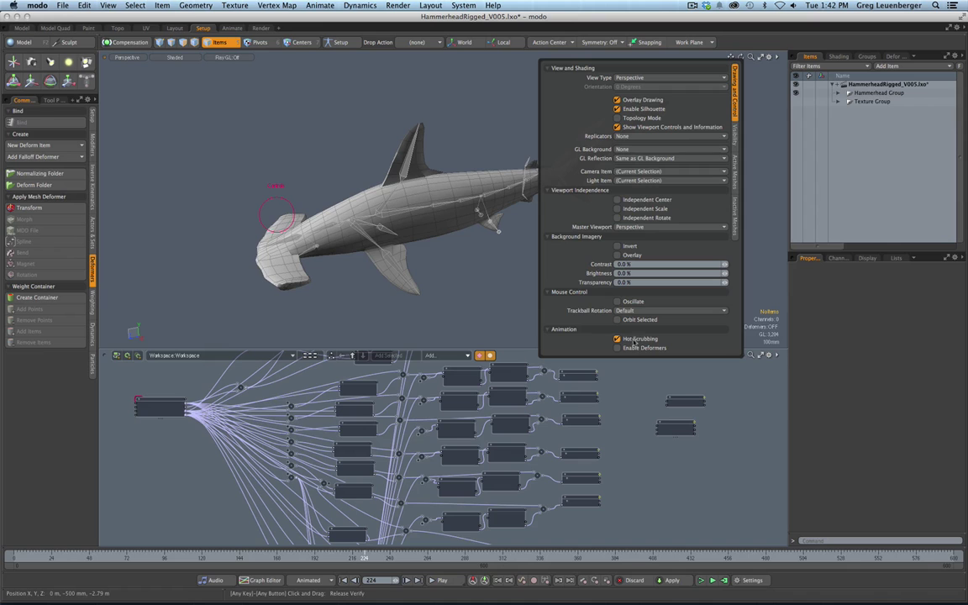
click(633, 347)
key(ctrl+alt+Right)
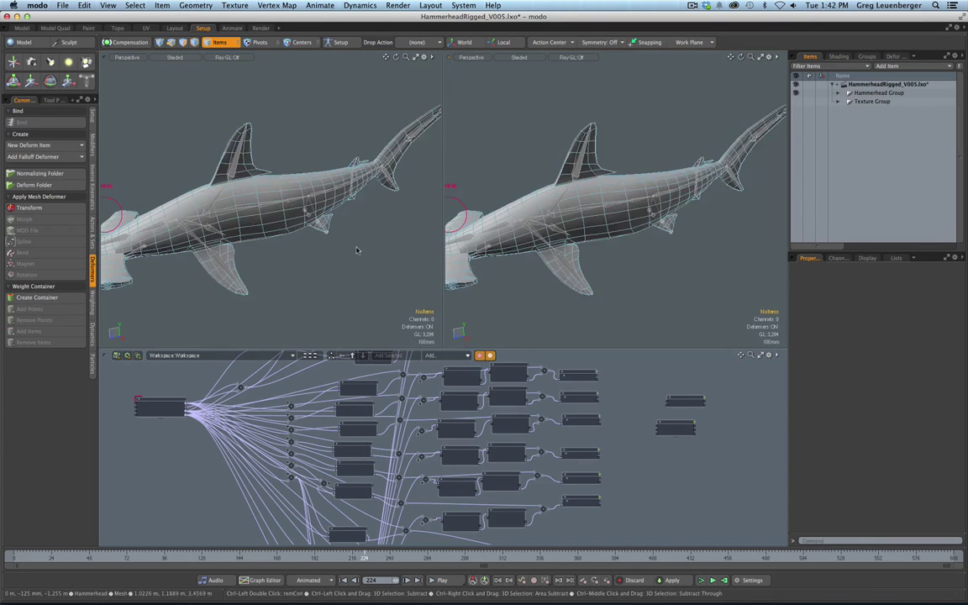
- Turn off deformers in only the first of the two 3D views and compare the shark in both
key(o)
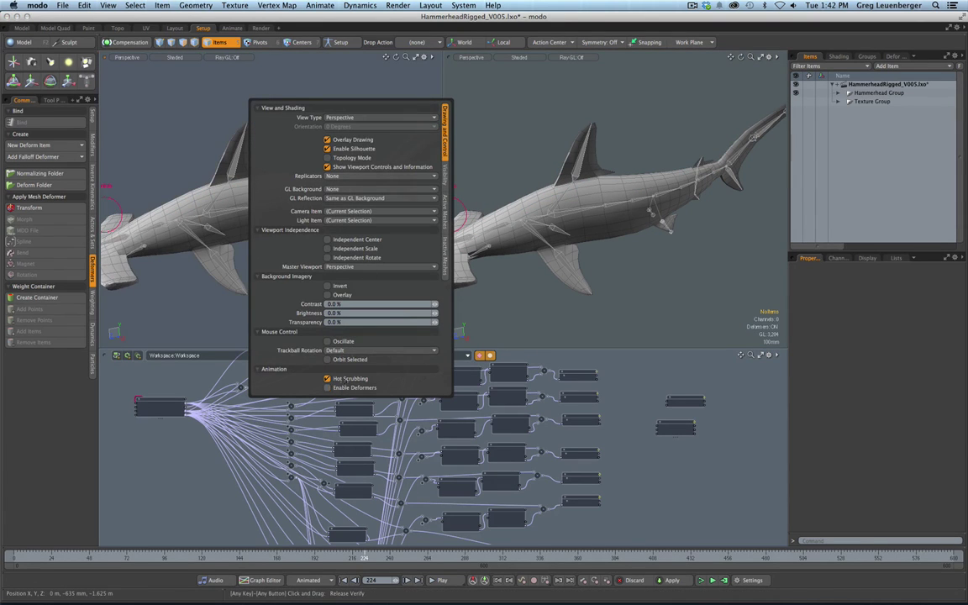
ctrl+alt+drag(220, 319, 318, 217)
mouse_move(598, 209)
alt+mouse_down()
mouse_move(618, 185)
mouse_move(607, 205)
alt+mouse_up()
- Give the second 3D view independent center, scale and rotation, orbit both views separately, and close the first one
key(o)
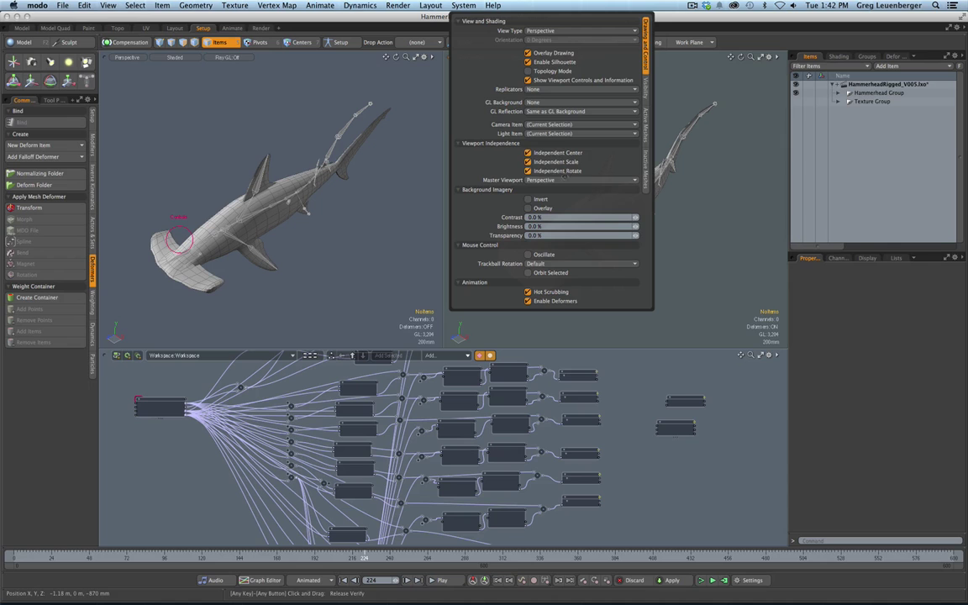
alt+drag(638, 297, 564, 202)
alt+drag(564, 202, 604, 294)
alt+drag(572, 263, 546, 246)
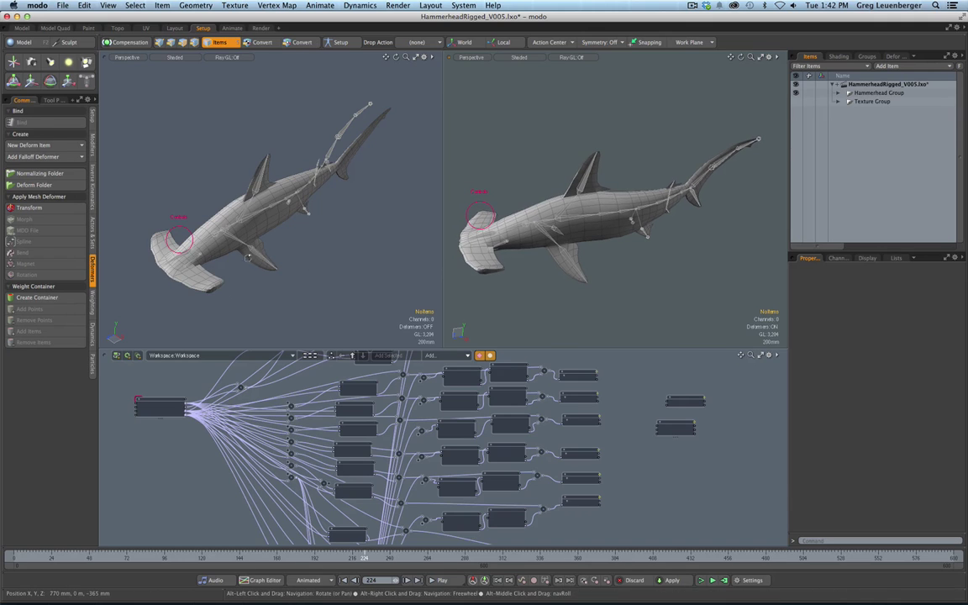
alt+drag(248, 257, 306, 225)
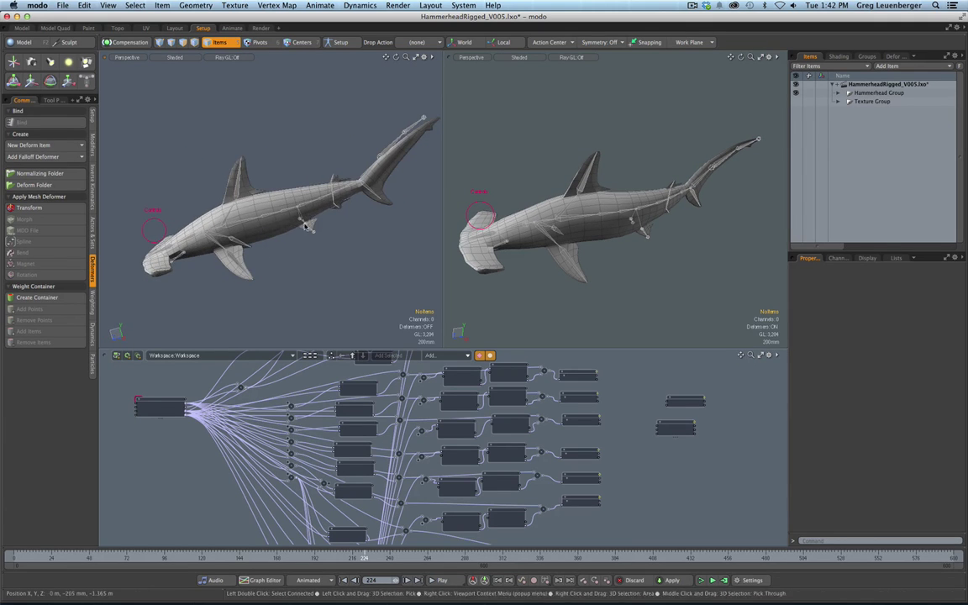
key(ctrl+Tab)
click(308, 284)
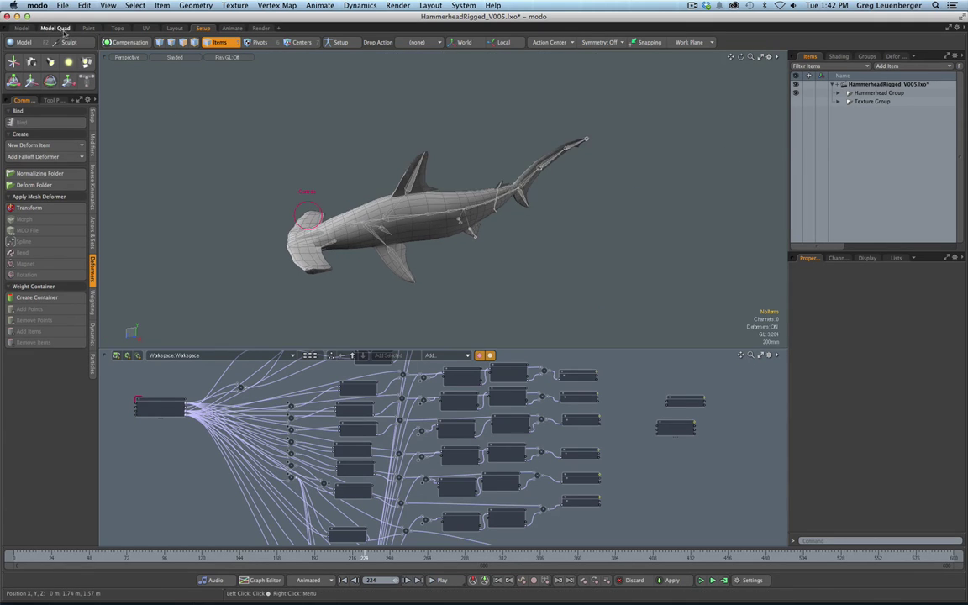
- Switch to the Model layout and select one polygon on top of each hammer lobe using X symmetry
click(22, 29)
alt+drag(463, 251, 367, 424)
key(3)
click(278, 389)
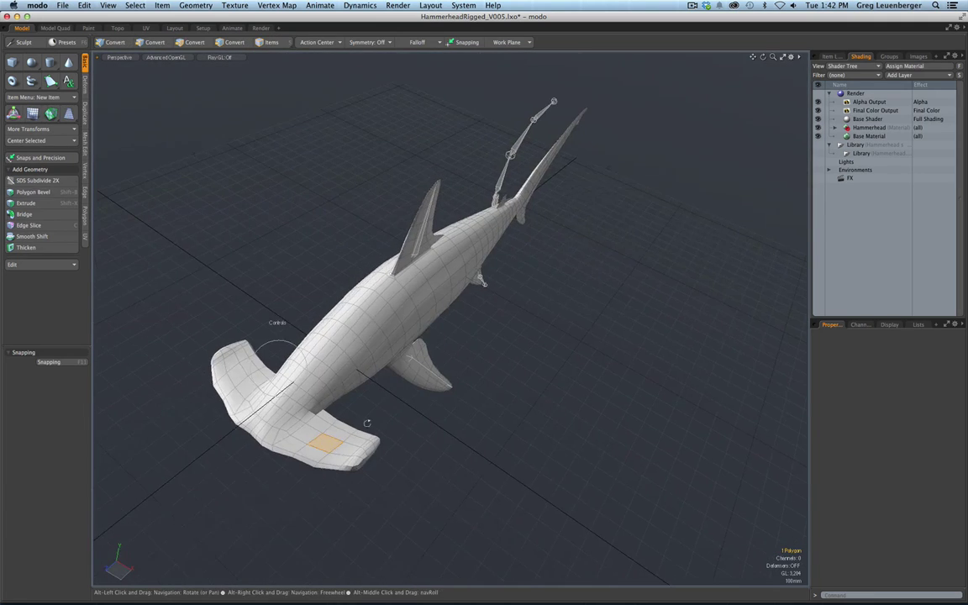
click(396, 213)
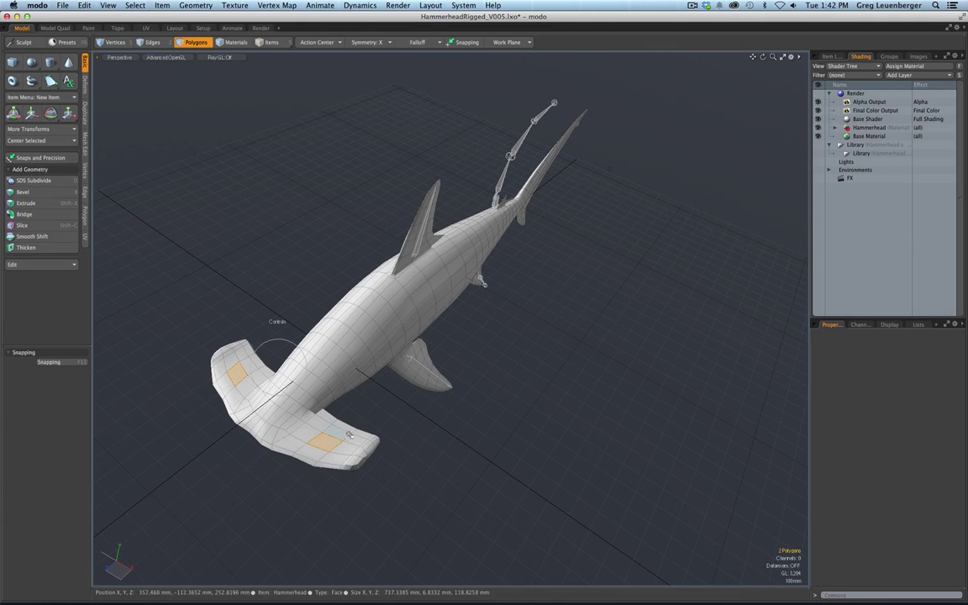
- Bevel the two selected head polygons into tapered spikes, finishing with a 125 mm shift and 10 mm inset, and clear the selection
key(b)
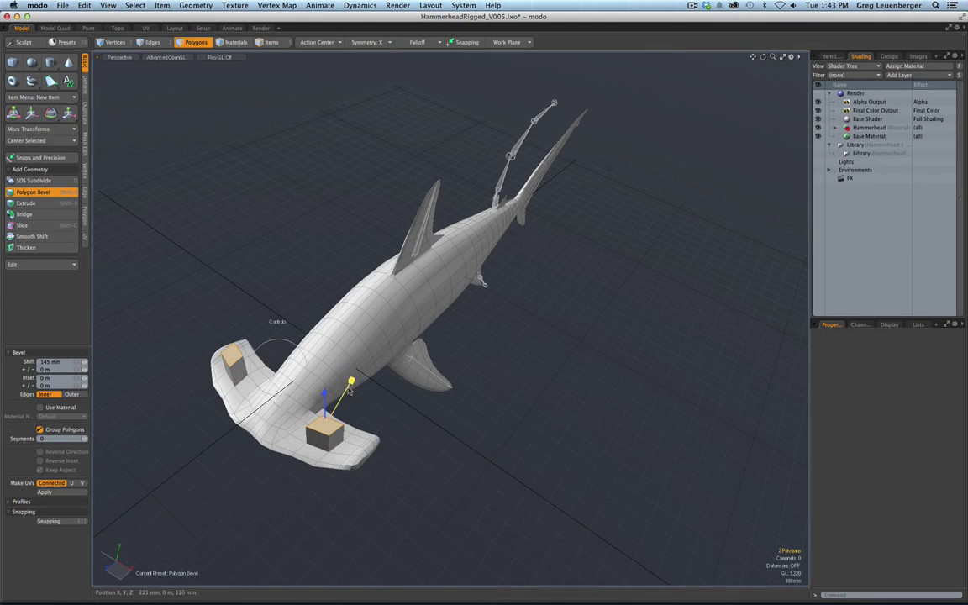
drag(354, 383, 353, 383)
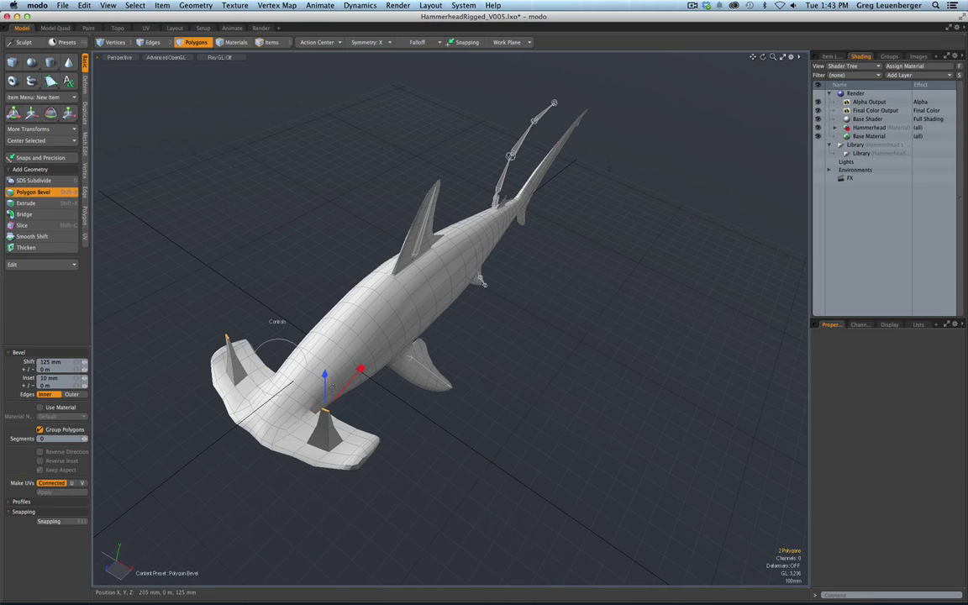
key(space)
click(231, 262)
alt+drag(231, 262, 208, 250)
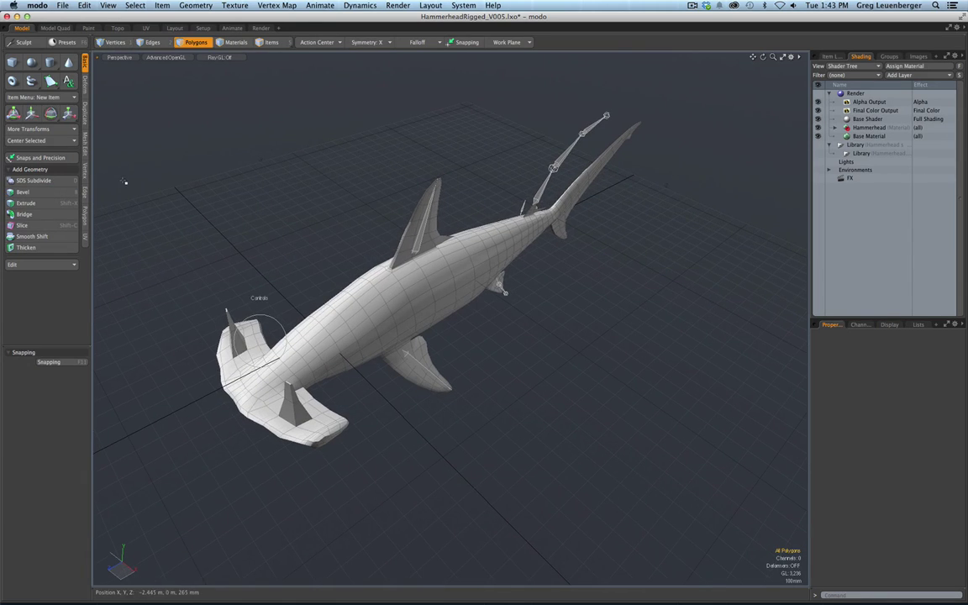
- Sculpt a bulge along the shark's body with the Push brush and turn on subdivision smoothing for the mesh
click(30, 43)
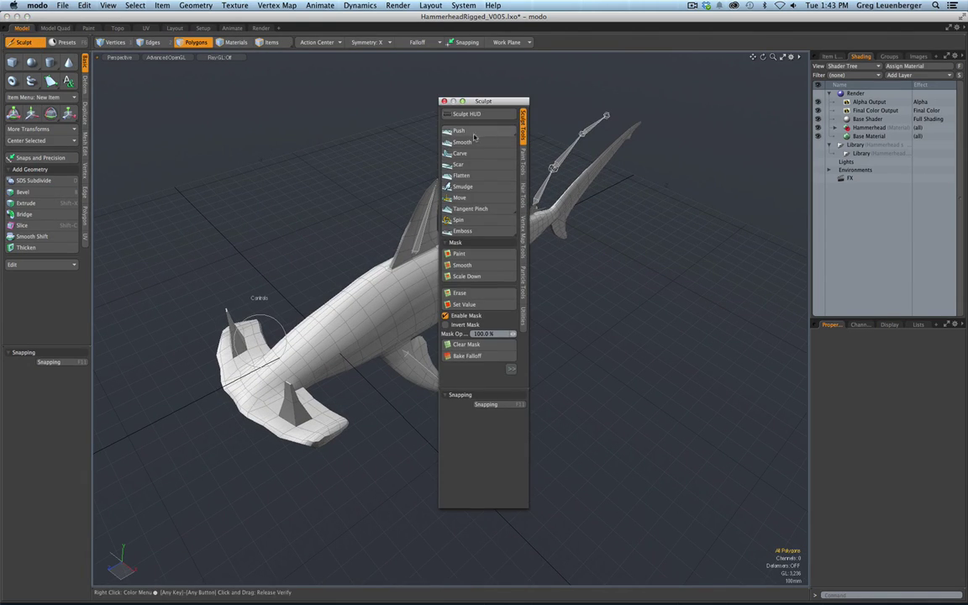
click(473, 131)
drag(461, 101, 677, 121)
right_drag(393, 306, 400, 306)
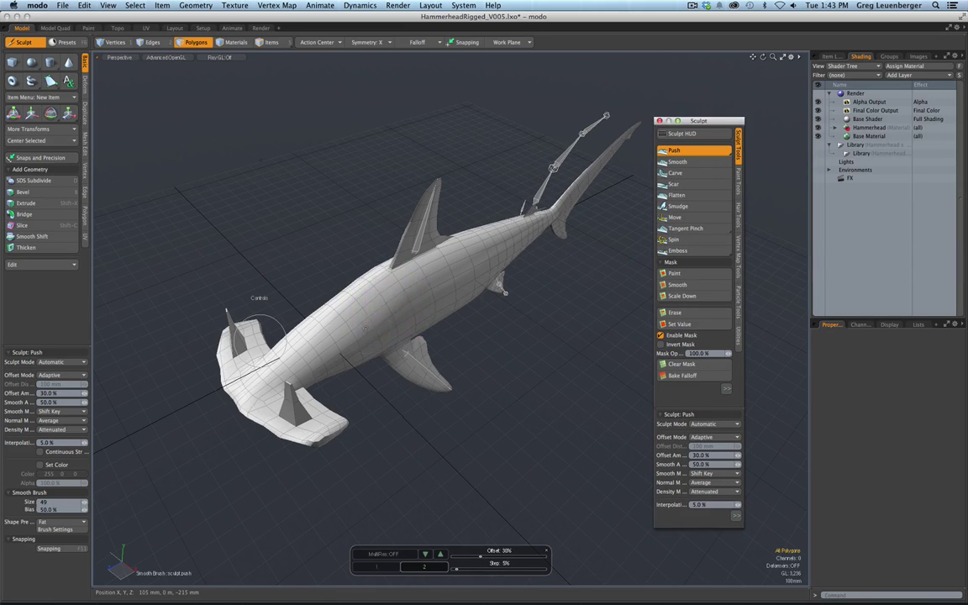
mouse_move(365, 328)
mouse_down()
mouse_move(443, 288)
mouse_move(354, 353)
mouse_move(356, 253)
mouse_move(400, 306)
mouse_up()
key(Tab)
alt+drag(470, 333, 419, 434)
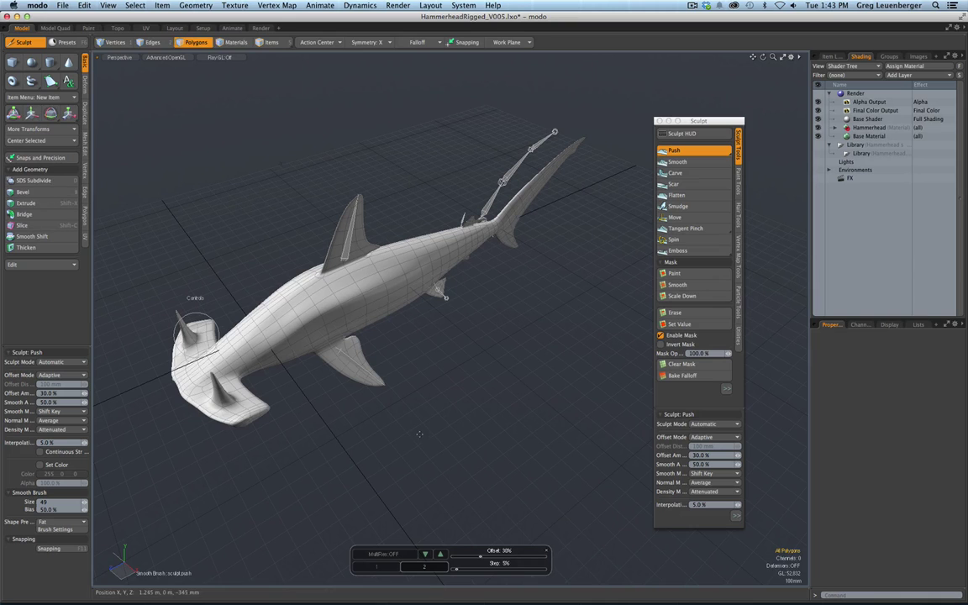
- Return to the Setup layout and leave the Push sculpting tool
click(202, 30)
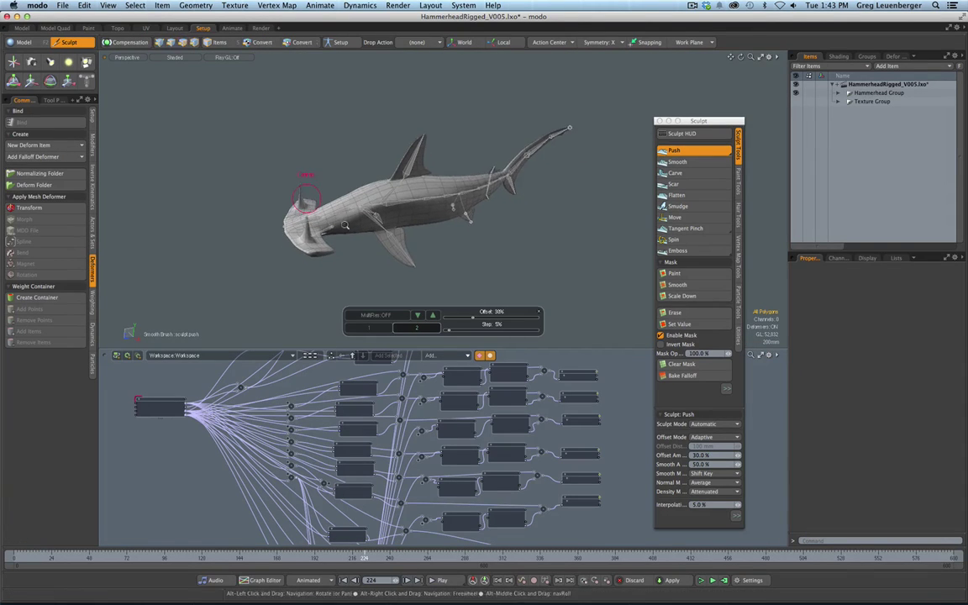
ctrl+alt+drag(345, 225, 379, 227)
key(space)
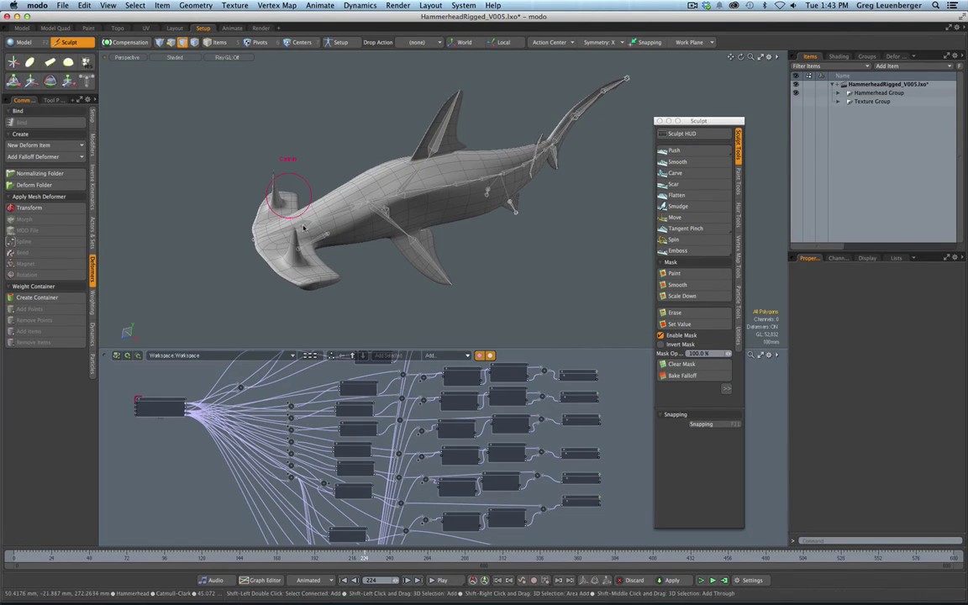
- Select the skeleton joint in the head to display its weights and scrub the animation to frame 355
key(5)
click(305, 227)
alt+drag(305, 228, 296, 312)
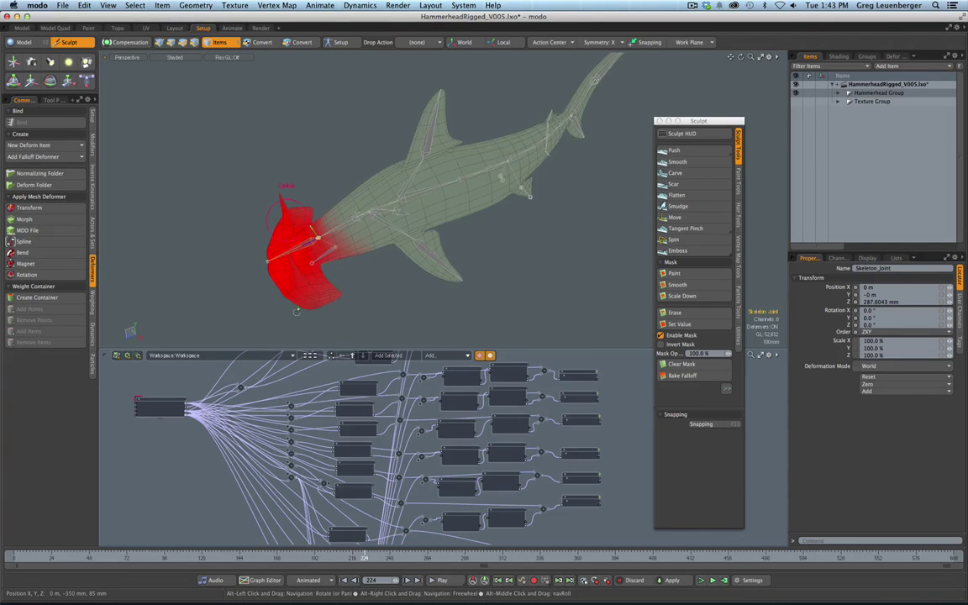
drag(131, 558, 570, 558)
- Add a single Free-mode loop slice through four selected edges behind the head, and clear the edge selection
scroll(382, 262, up, 2)
key(2)
drag(364, 258, 362, 245)
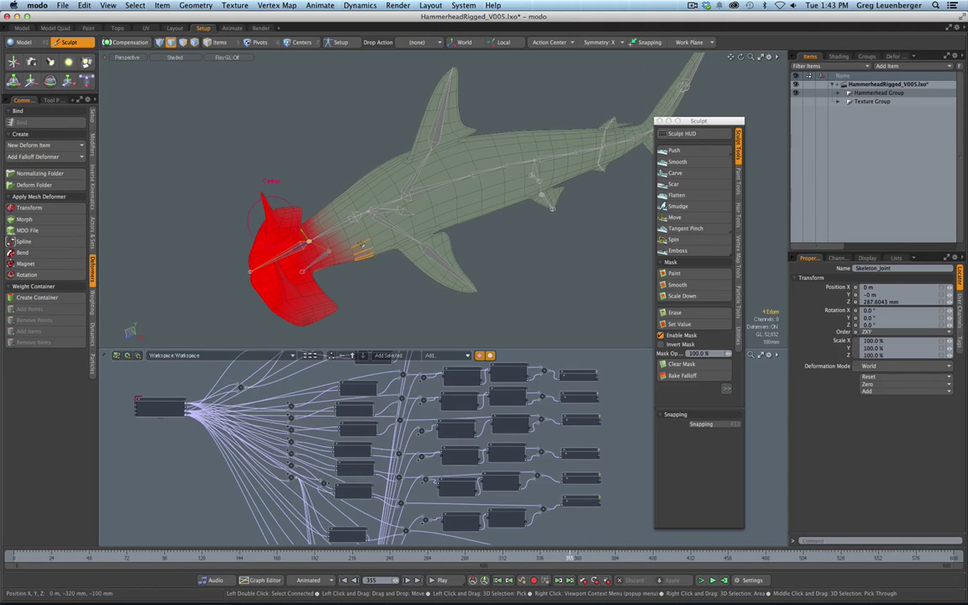
key(alt+c)
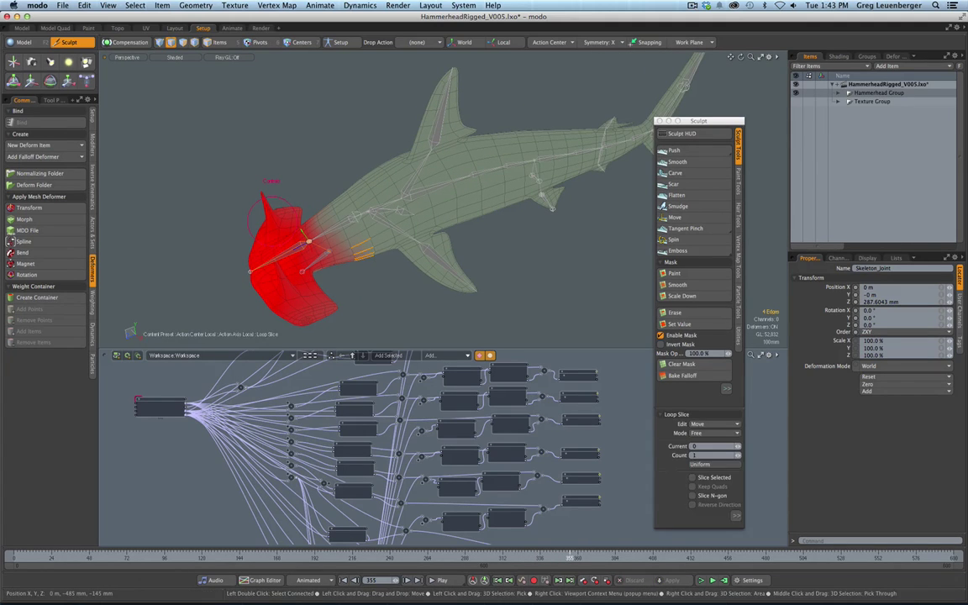
key(space)
click(382, 277)
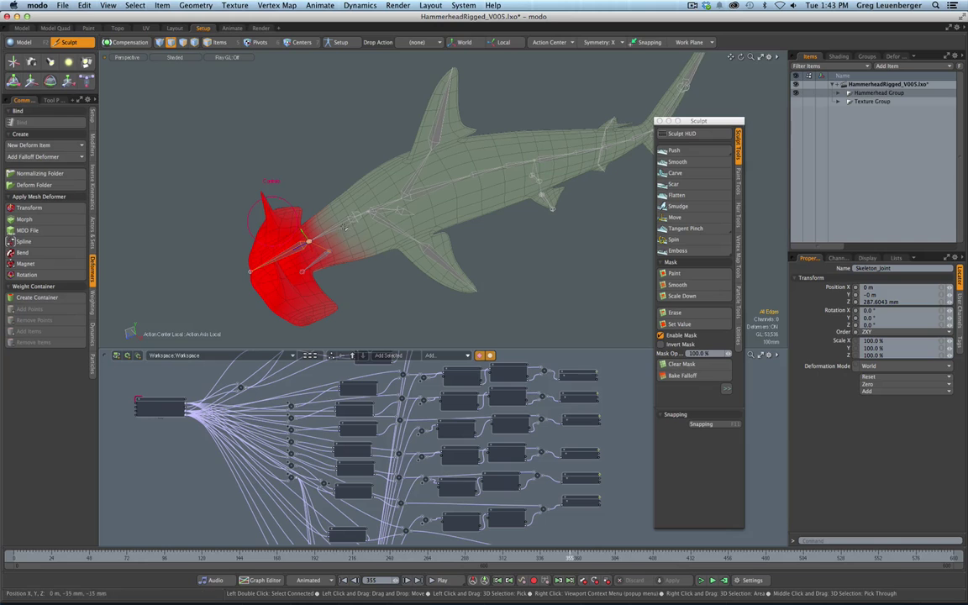
- Select the Head Joint to examine its weighting on the edited mesh, and deselect it
key(5)
click(346, 226)
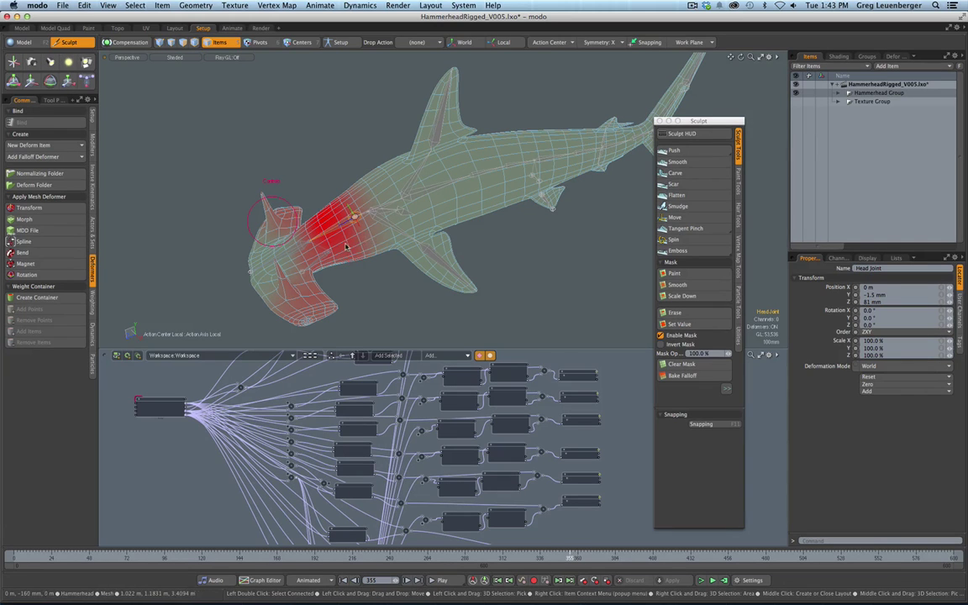
click(371, 319)
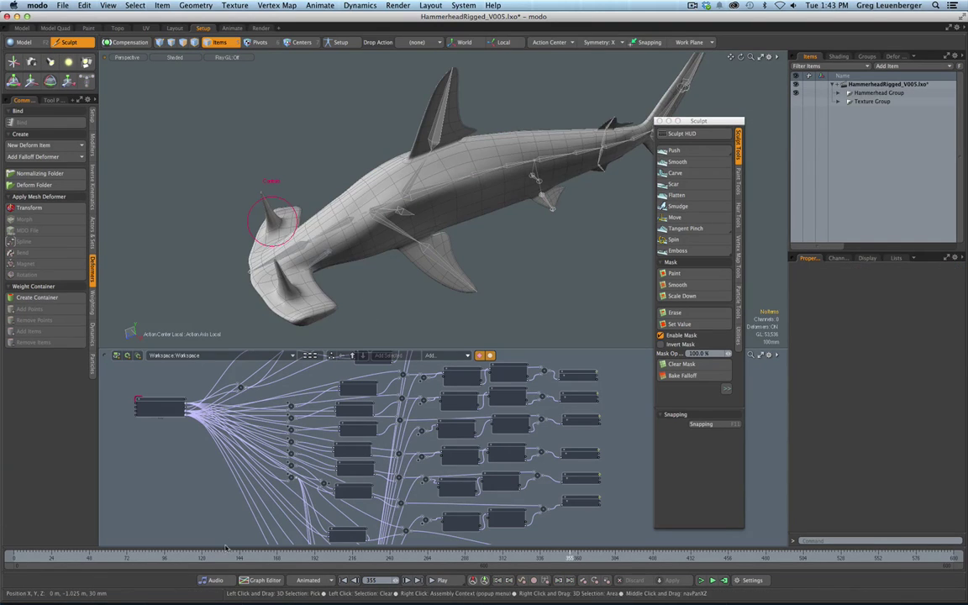
- Scrub the animation to frame 370, switch to the Model layout and close the Sculpt palette
drag(227, 558, 593, 558)
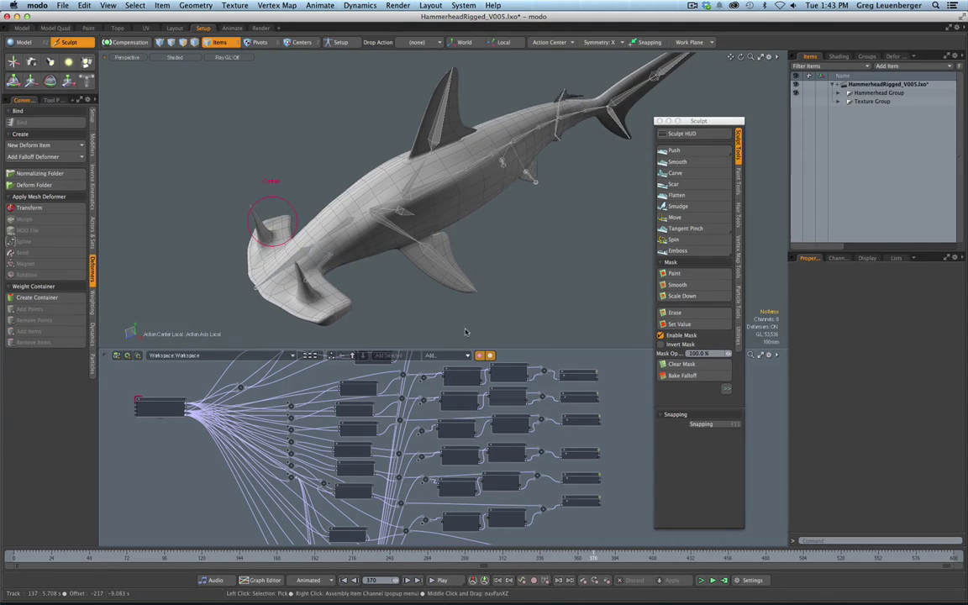
click(22, 29)
drag(660, 117, 660, 116)
mouse_move(393, 332)
alt+mouse_down()
mouse_move(402, 250)
mouse_move(514, 215)
alt+mouse_up()
click(658, 118)
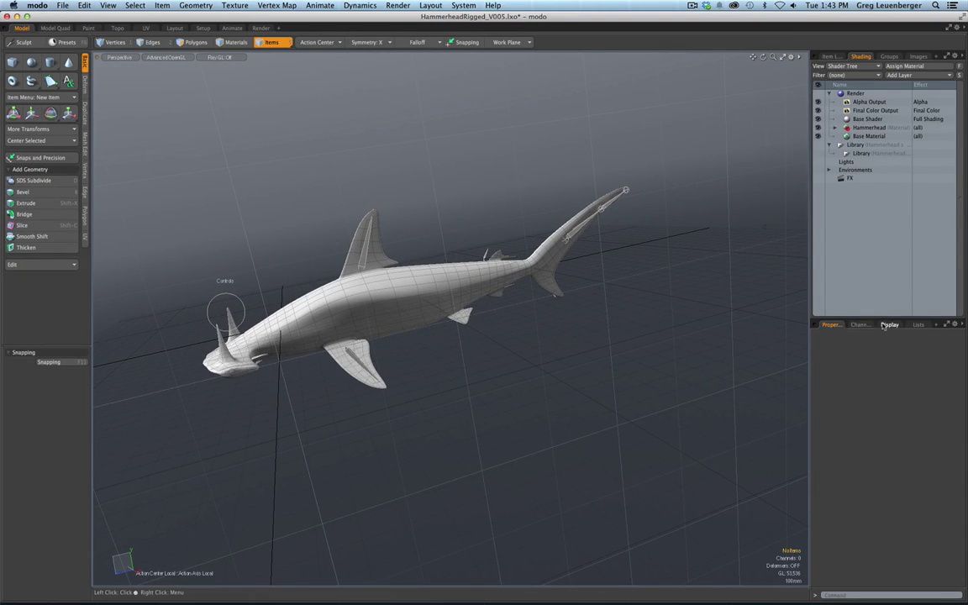
- Show the vertex map lists and create a relative morph map named Big Eyes
click(831, 56)
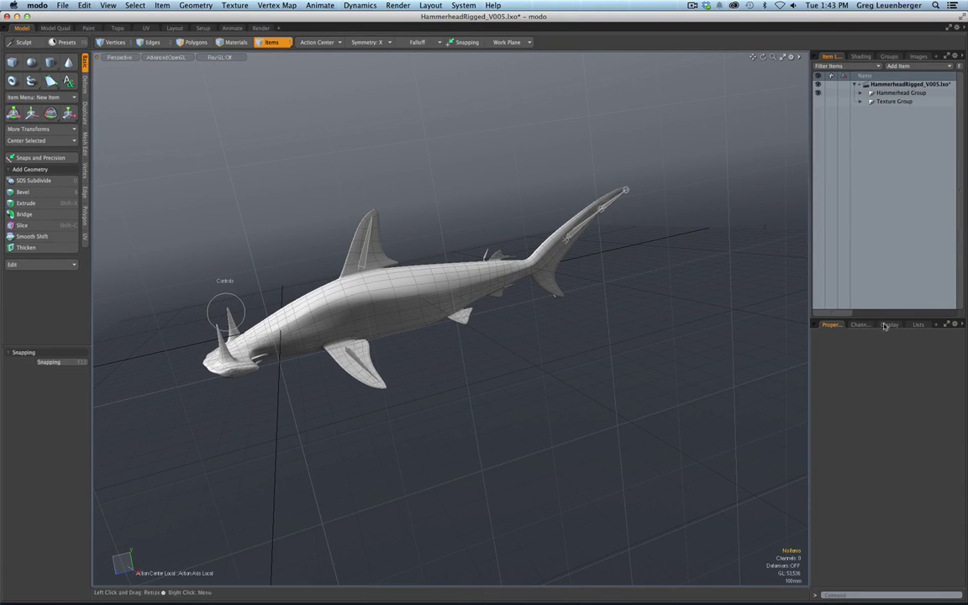
click(918, 324)
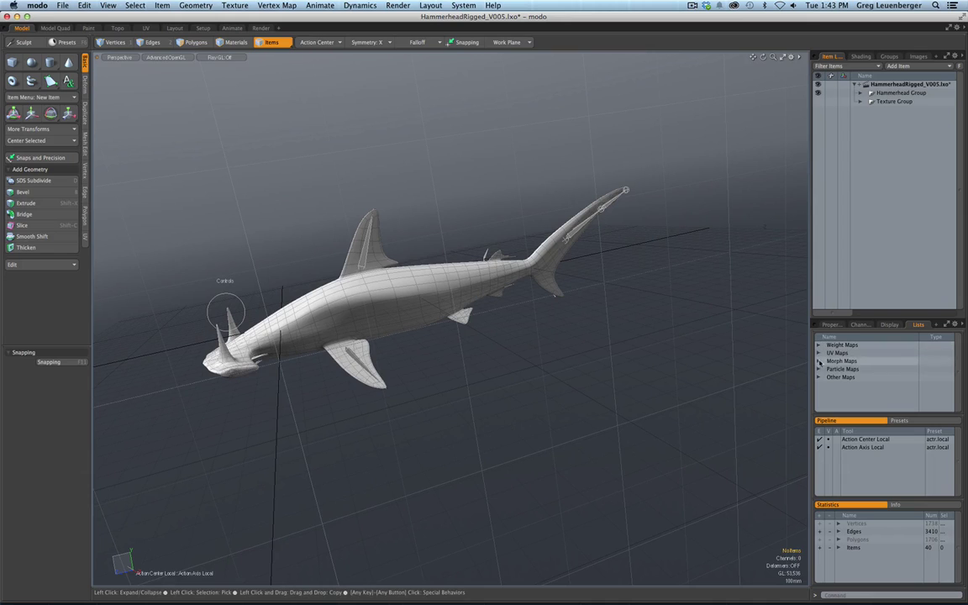
click(820, 361)
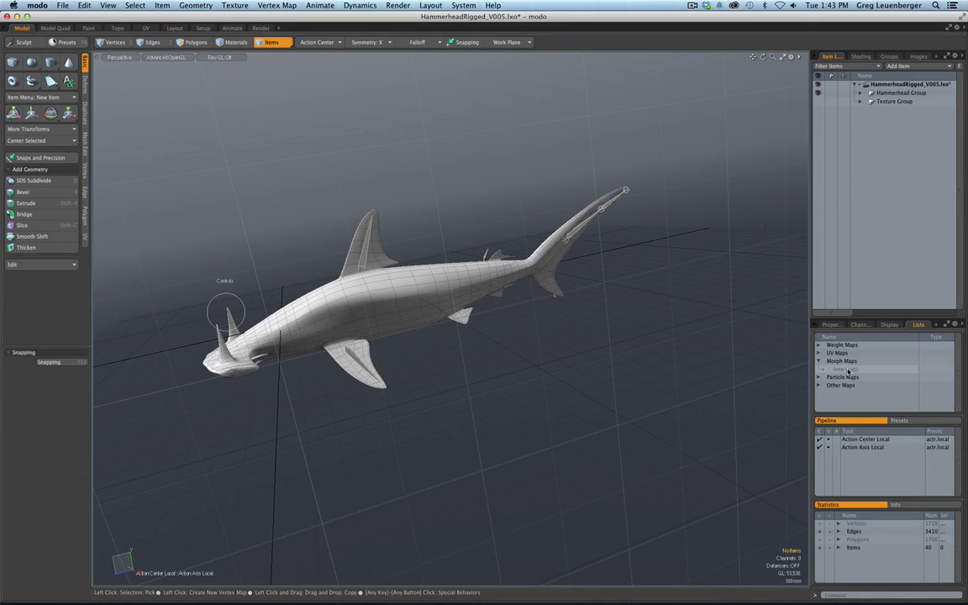
click(846, 371)
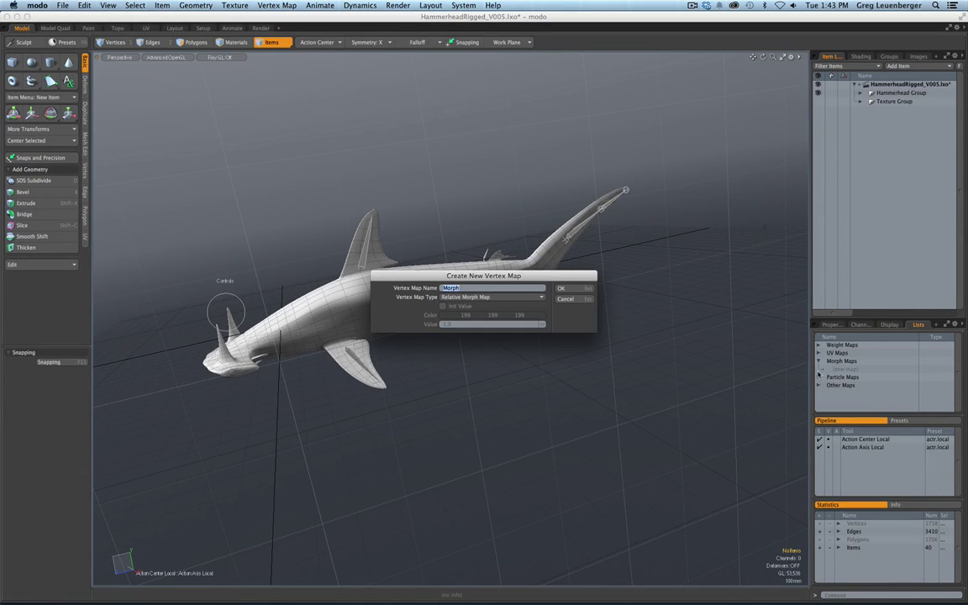
text(Big Eyes)
key(Return)
- Hide the grid workplane and frame the shark's head and eye up close
scroll(311, 300, up, 3)
alt+drag(311, 300, 450, 337)
key(ctrl+3)
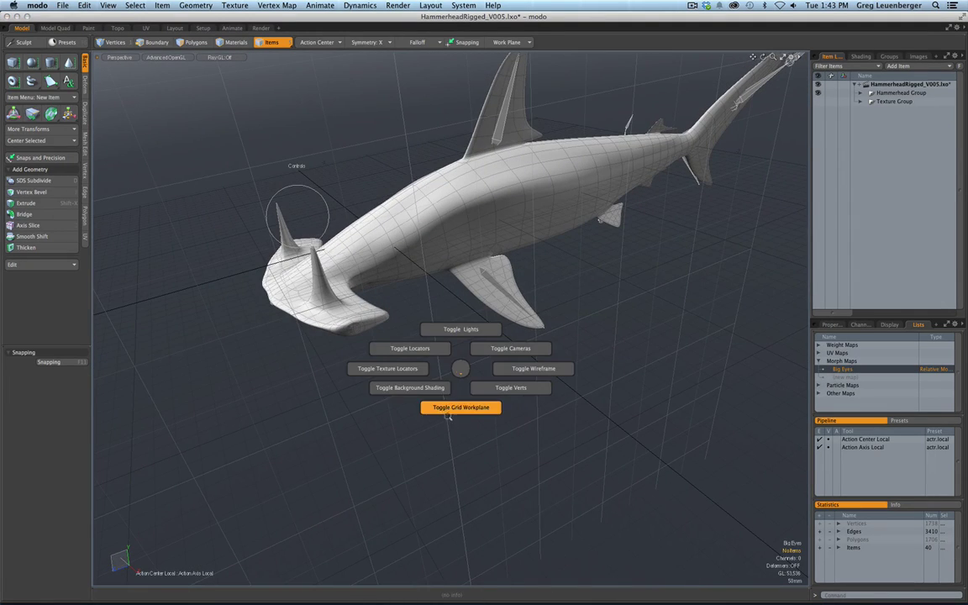
click(461, 411)
ctrl+alt+drag(356, 329, 389, 336)
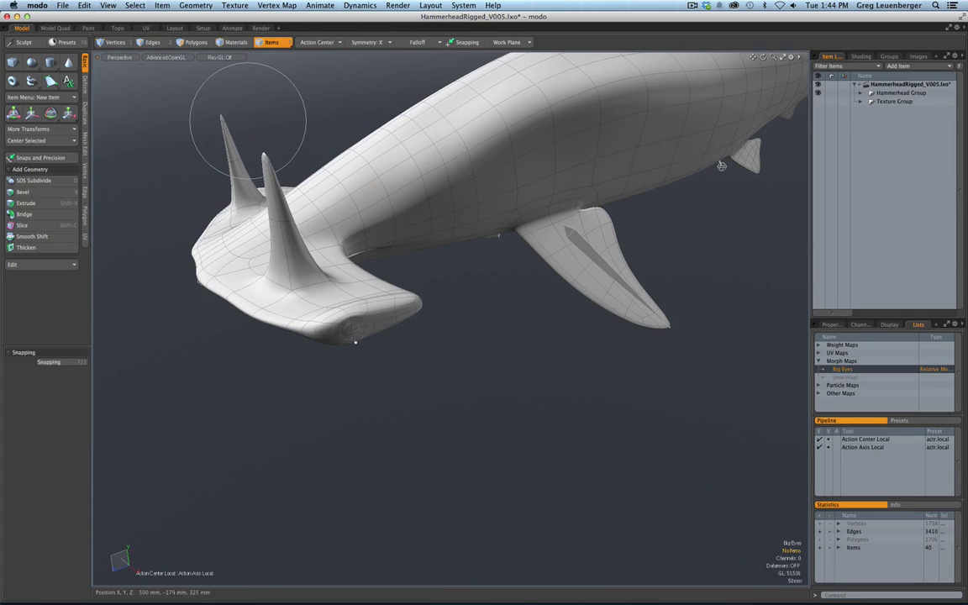
- Select the eye polygons at the tip of the hammer and grow the selection twice
key(3)
drag(354, 330, 359, 332)
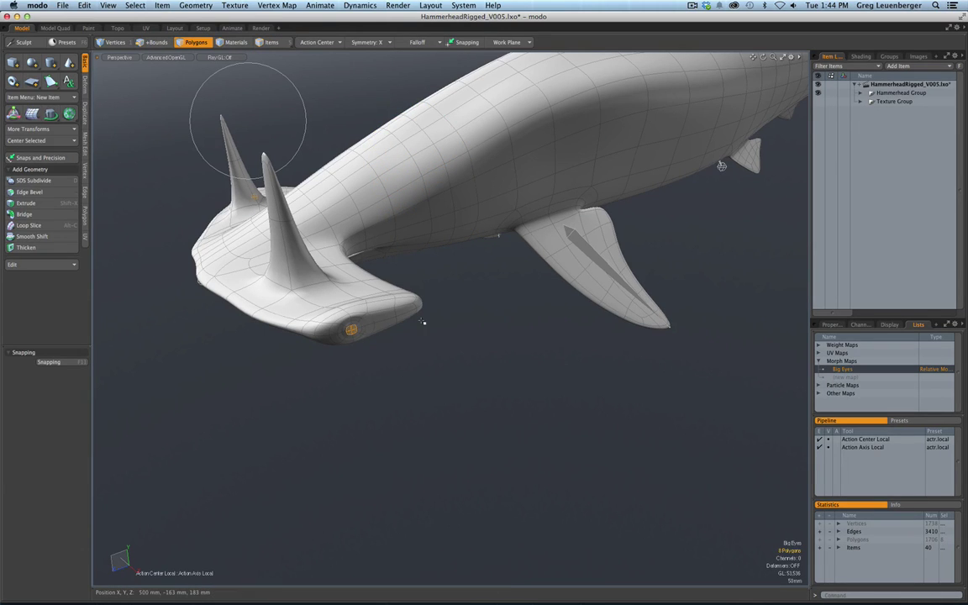
key(shift+Up)
key(shift+Up)
- Scale up the selected eye polygons in the Big Eyes morph, leave the transform tools and clear the polygon selection
key(r)
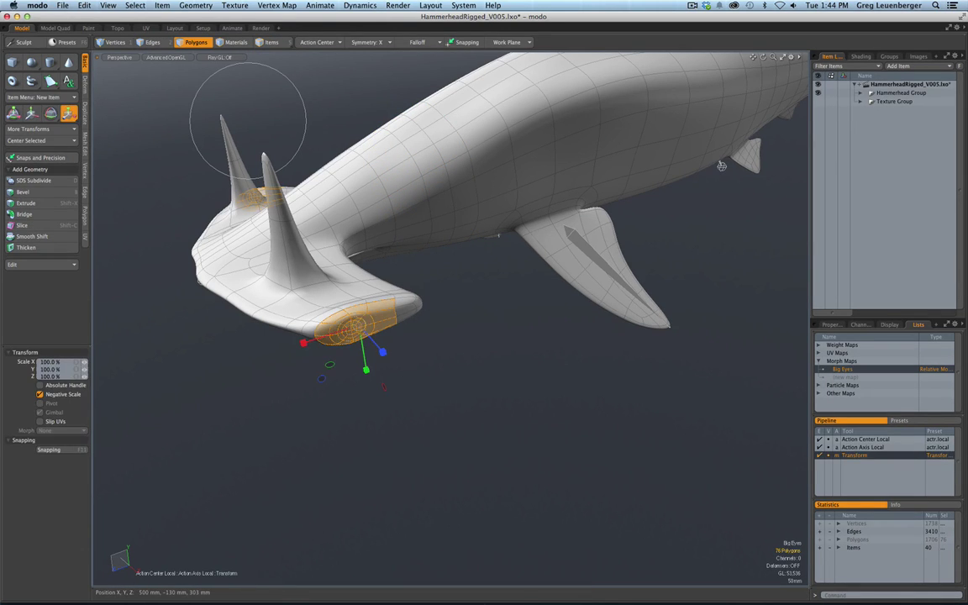
drag(356, 329, 402, 374)
key(w)
key(q)
click(473, 380)
alt+drag(473, 380, 520, 406)
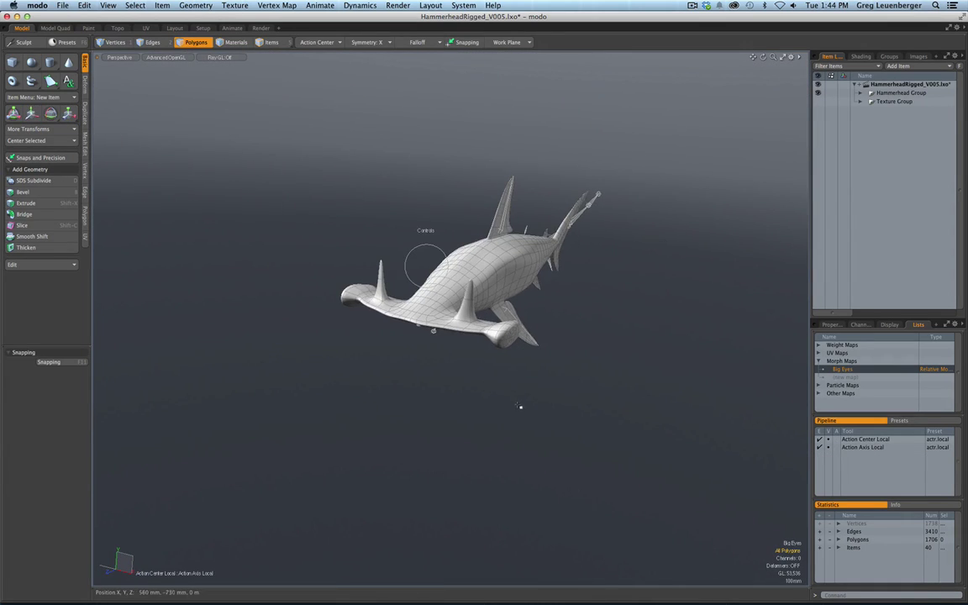
key(q)
- Switch the Big Eyes morph map off and on to compare the head shapes, leaving the map deselected
click(844, 370)
alt+drag(575, 384, 516, 412)
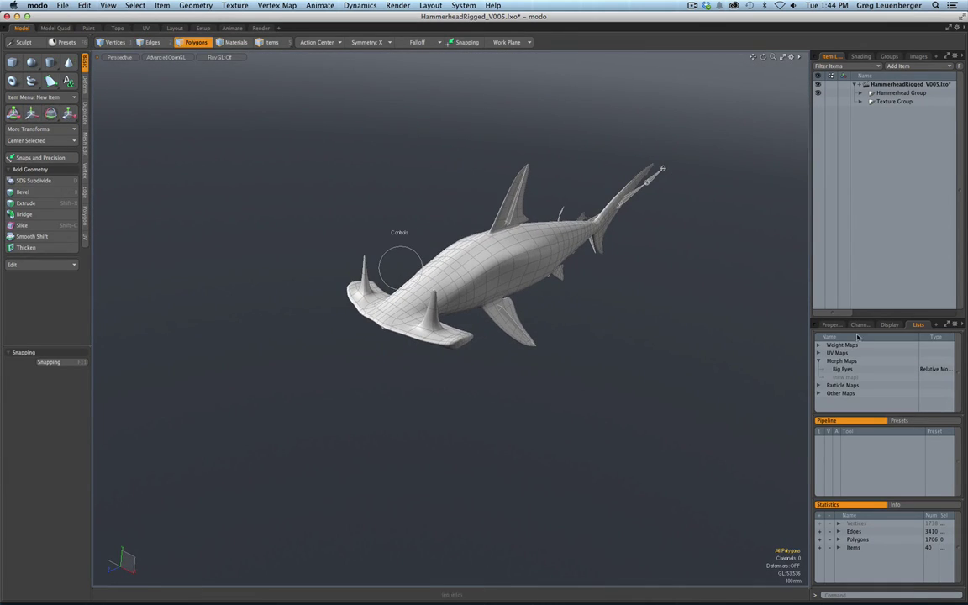
click(844, 369)
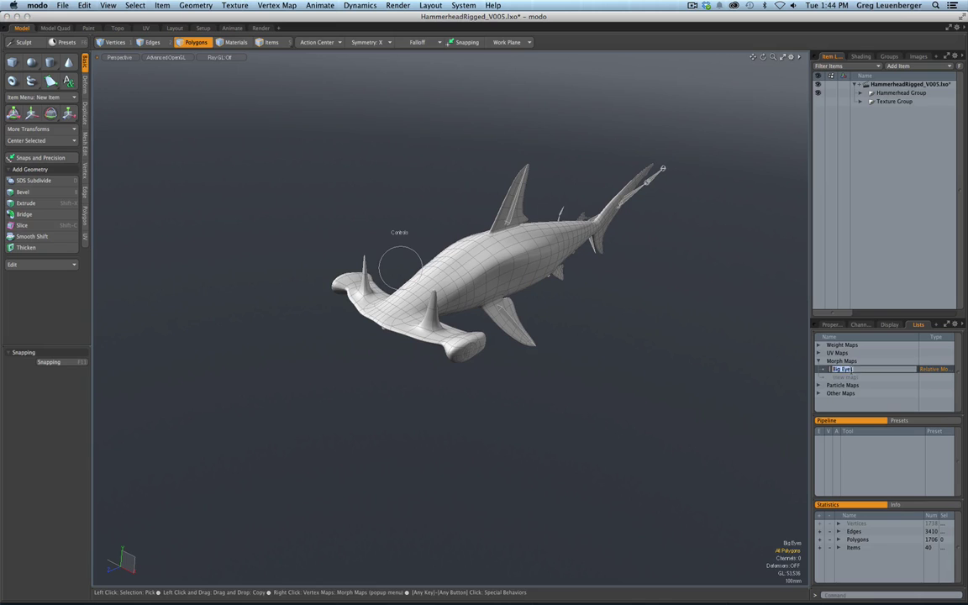
click(849, 373)
alt+drag(568, 345, 443, 355)
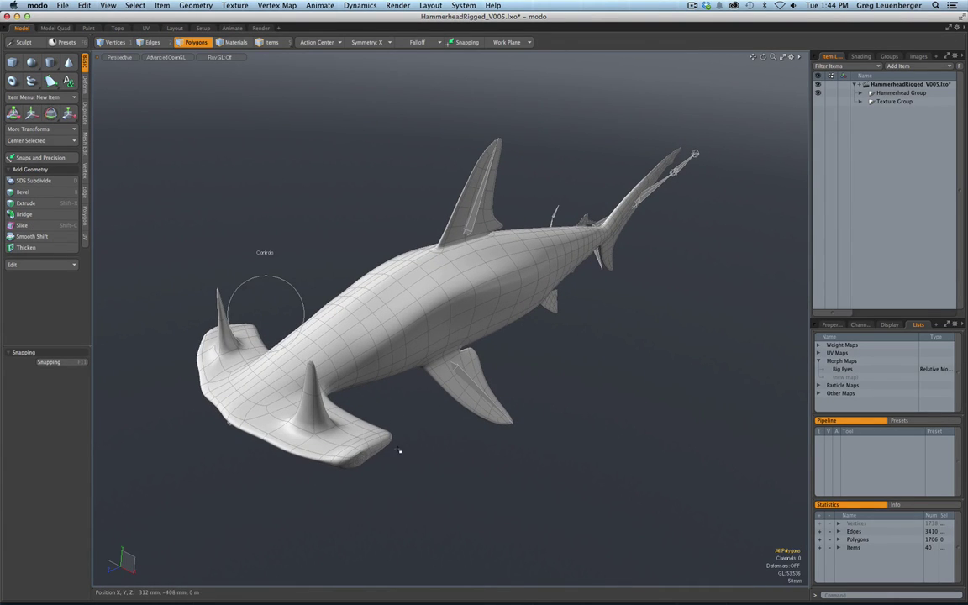
- Return to the Setup layout and add a morph deformer from the Big Eyes map, with the deformer list displayed
click(232, 28)
click(204, 29)
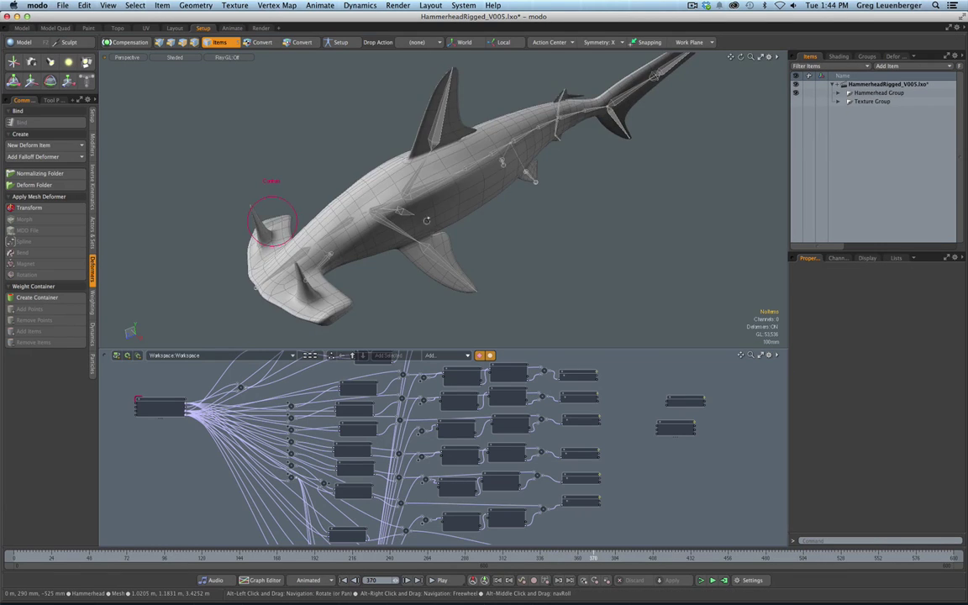
alt+drag(427, 220, 426, 200)
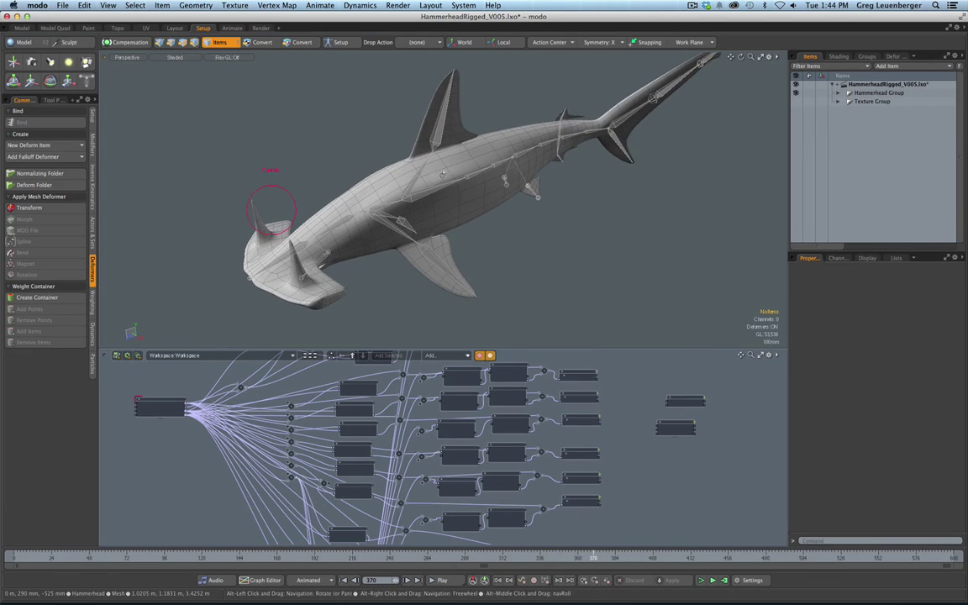
click(896, 56)
alt+drag(523, 223, 532, 247)
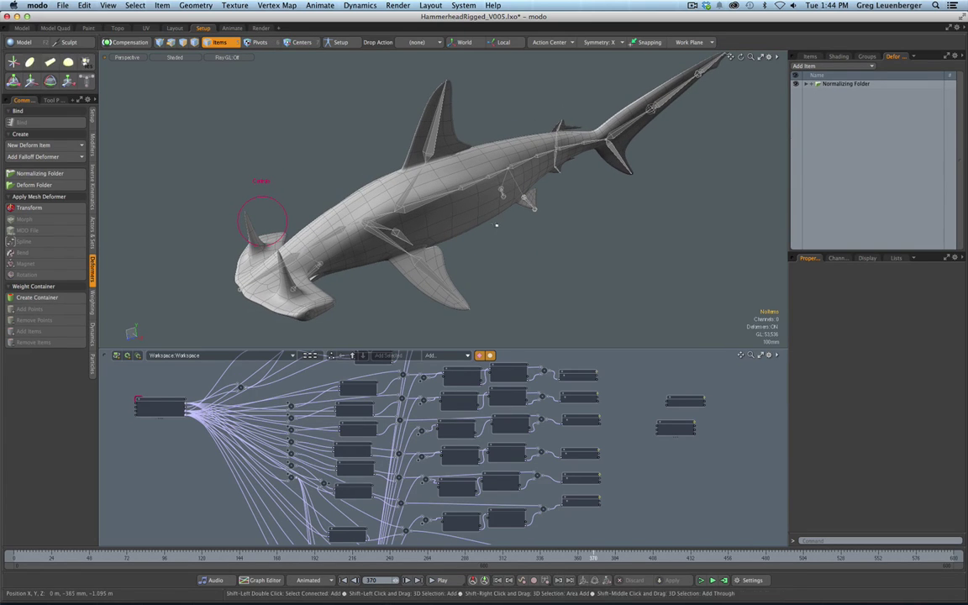
click(896, 258)
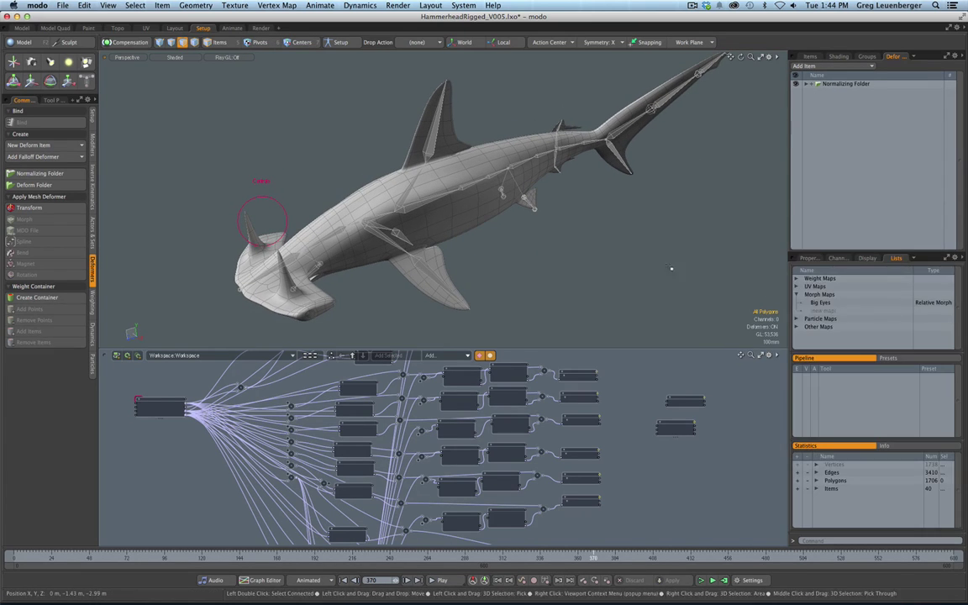
right_click(819, 304)
click(816, 341)
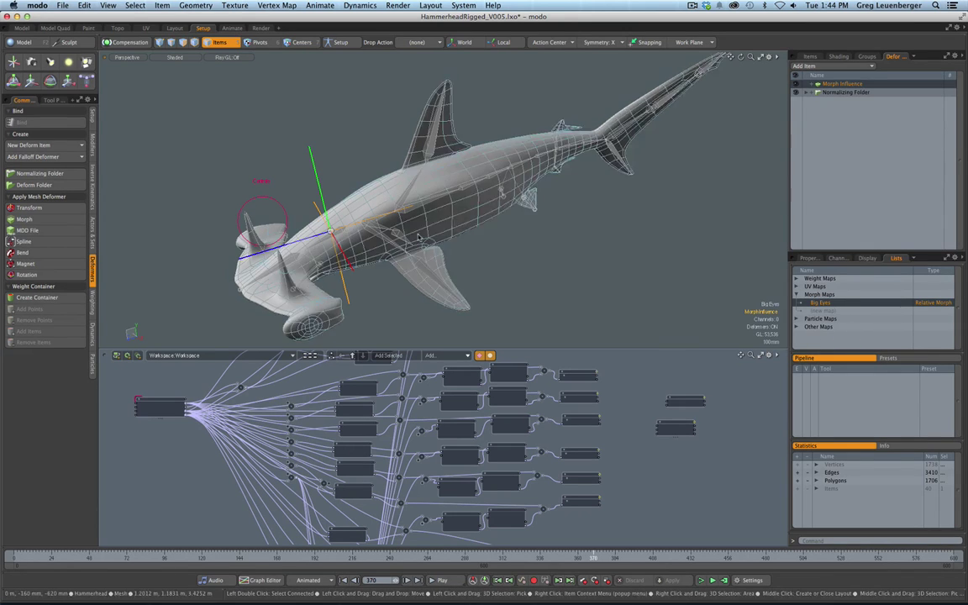
- Disable and re-enable the Morph Influence deformer to compare its effect on the eyes
alt+drag(397, 334, 384, 304)
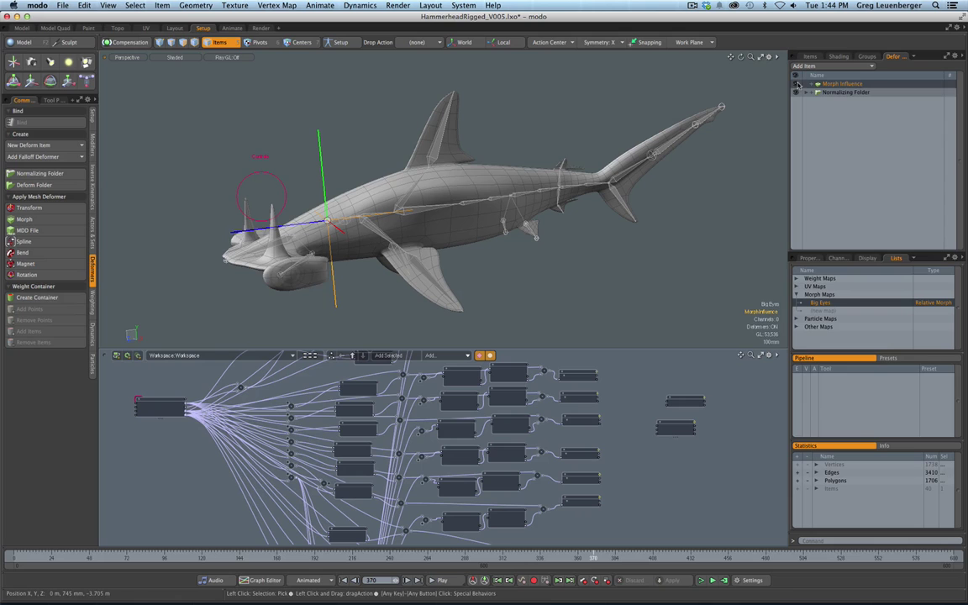
click(796, 84)
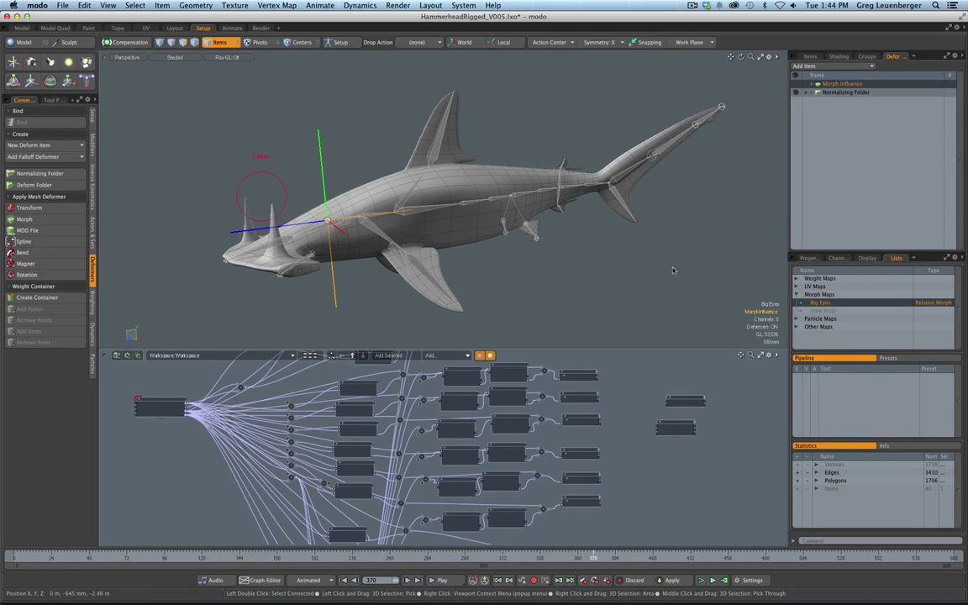
alt+drag(461, 268, 340, 309)
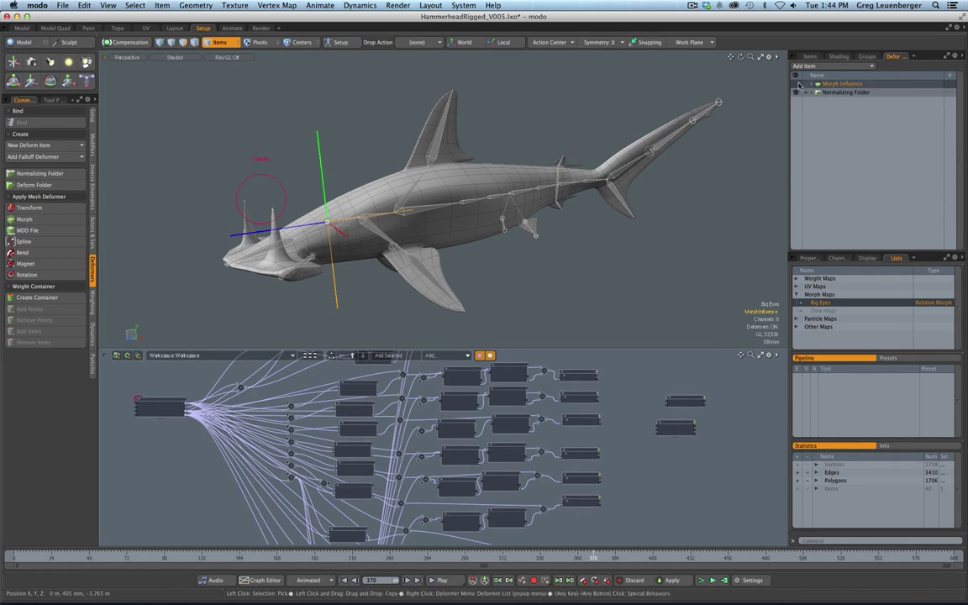
click(797, 84)
- Select the Morph Influence in the item list and set its strength to 0%
click(810, 57)
click(726, 187)
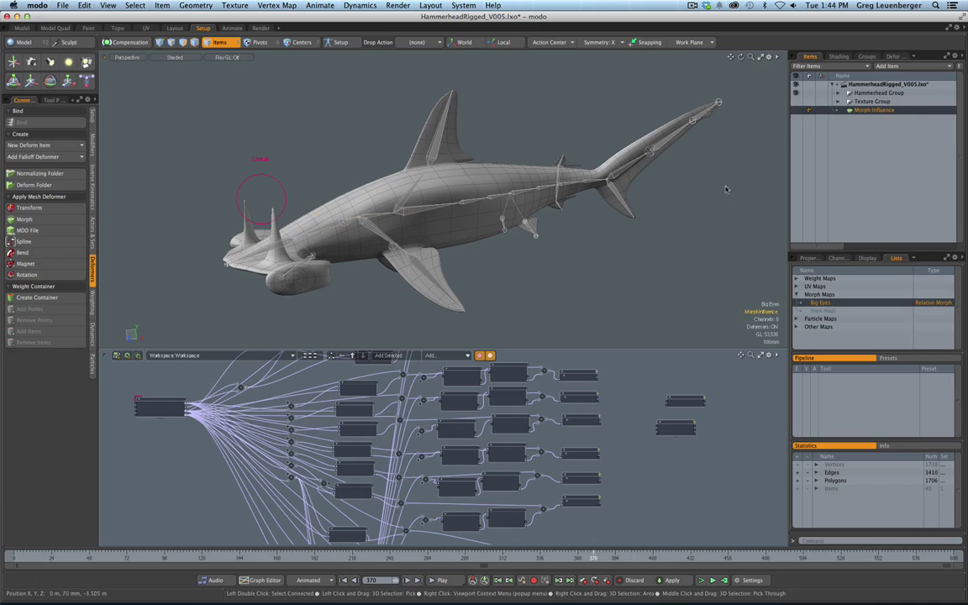
alt+drag(725, 188, 601, 282)
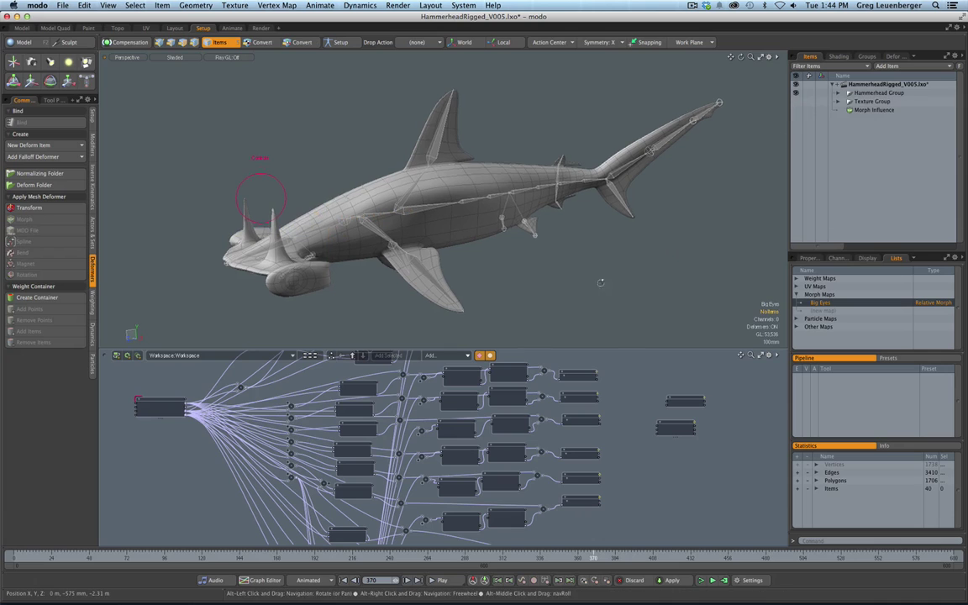
click(876, 111)
click(812, 258)
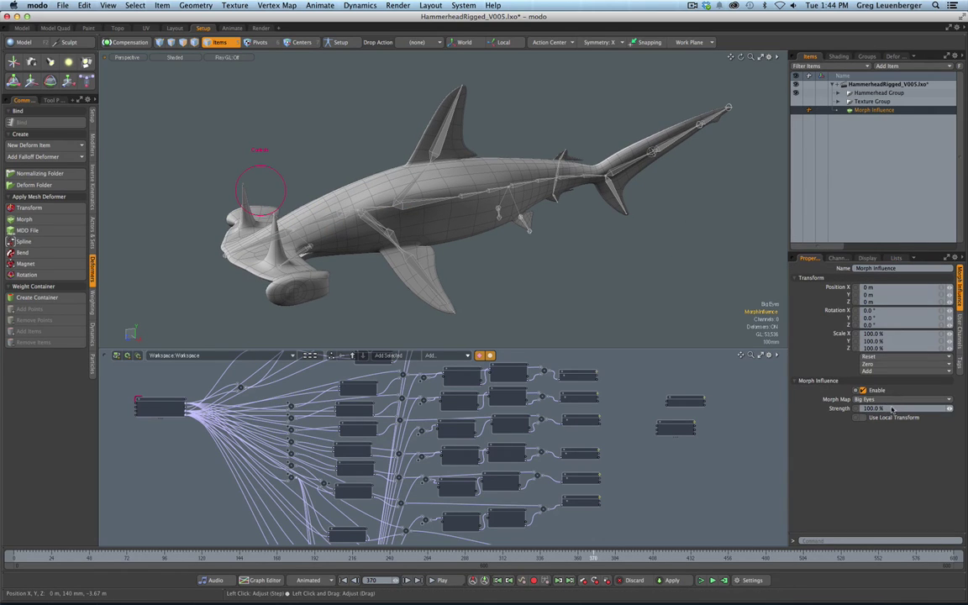
text(0)
key(Return)
- Bring back the deformer list and scrub the animation to frame 231
alt+drag(736, 187, 720, 157)
click(894, 57)
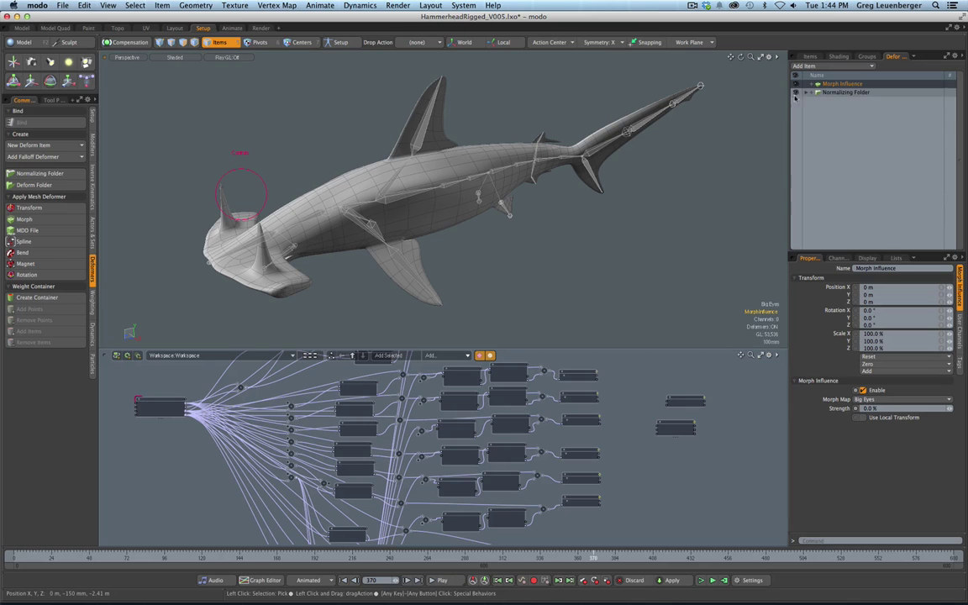
drag(266, 558, 375, 558)
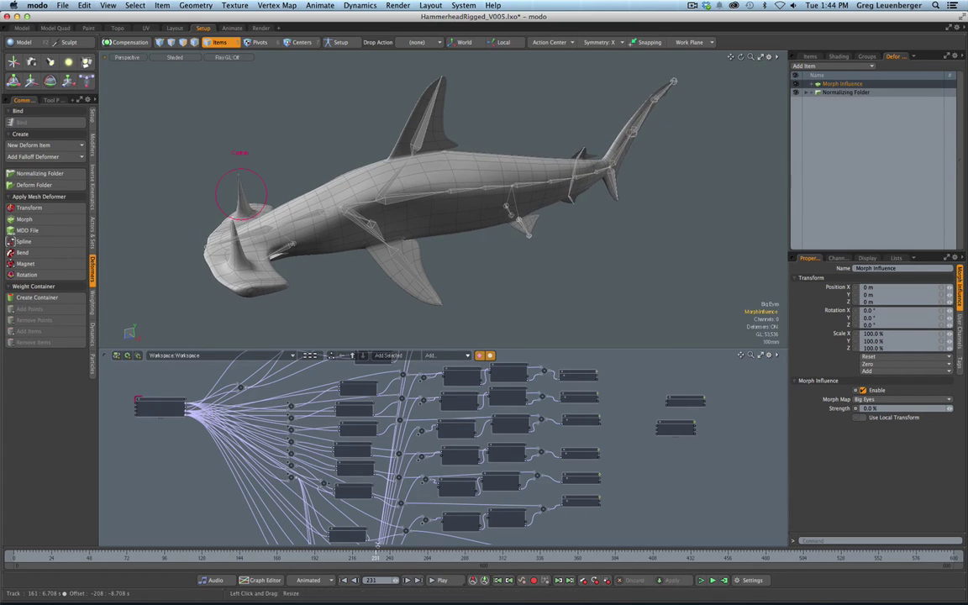
- Activate Channel Haul on the Morph Influence strength, try 96.5% and undo that value
click(845, 409)
key(c)
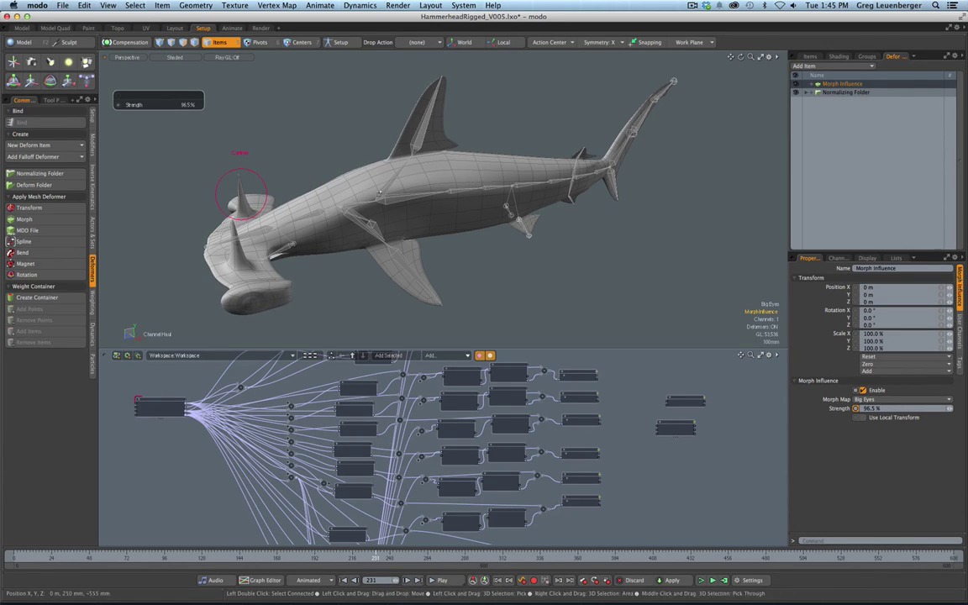
alt+drag(379, 195, 663, 155)
key(super+z)
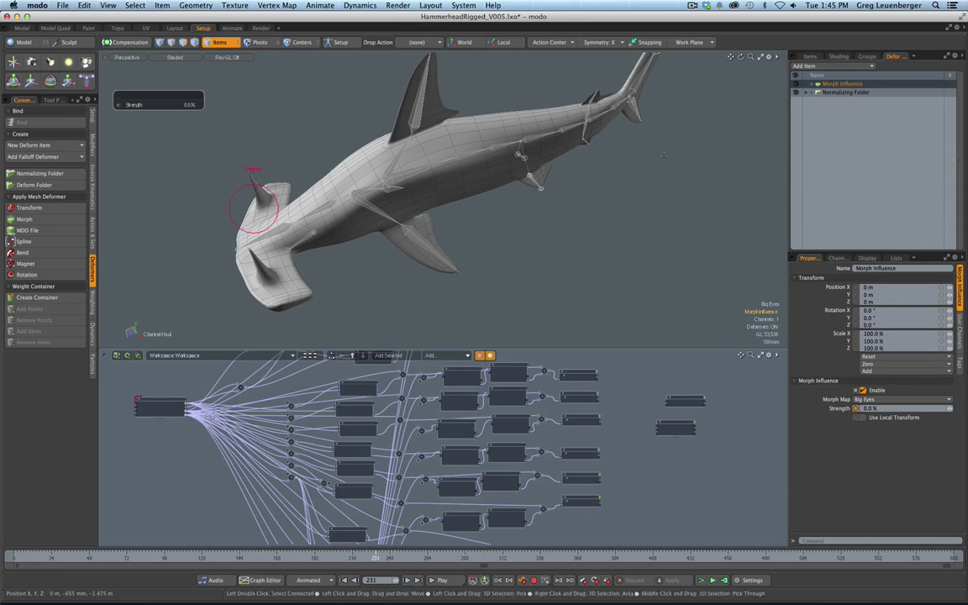
- Move the Morph Influence below the Normalizing Folder, raise its strength to 92% and deselect it
drag(843, 85, 847, 98)
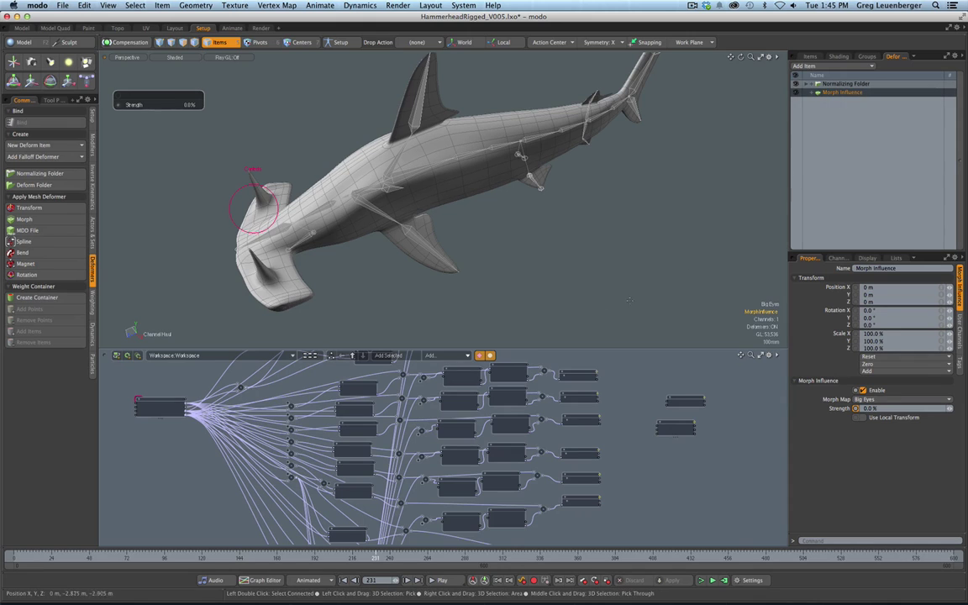
drag(588, 268, 659, 268)
key(space)
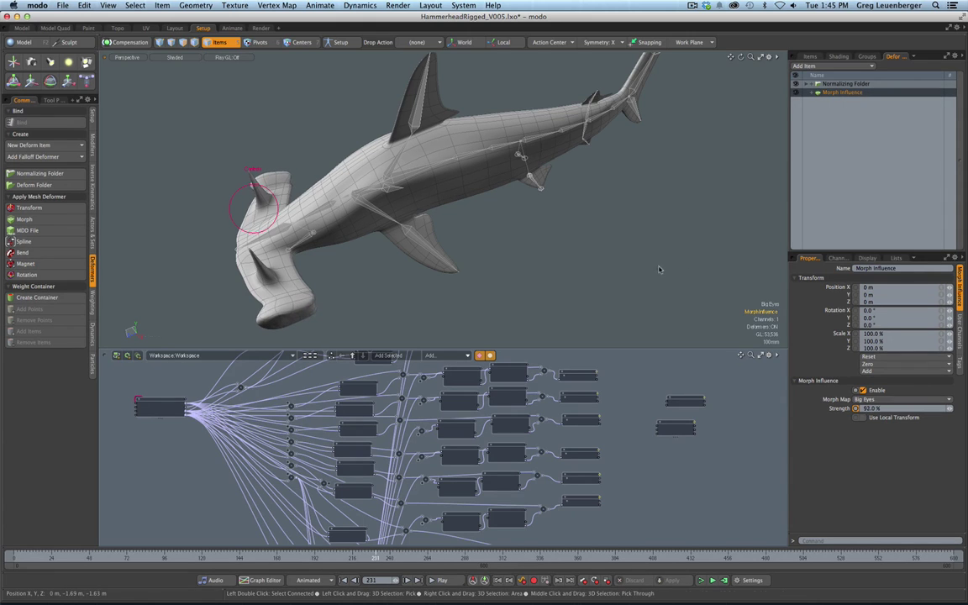
click(659, 268)
- Scrub the animation and toggle the Morph Influence off and on to check it on the moving shark
mouse_move(43, 558)
mouse_down()
mouse_move(384, 558)
mouse_move(262, 556)
mouse_up()
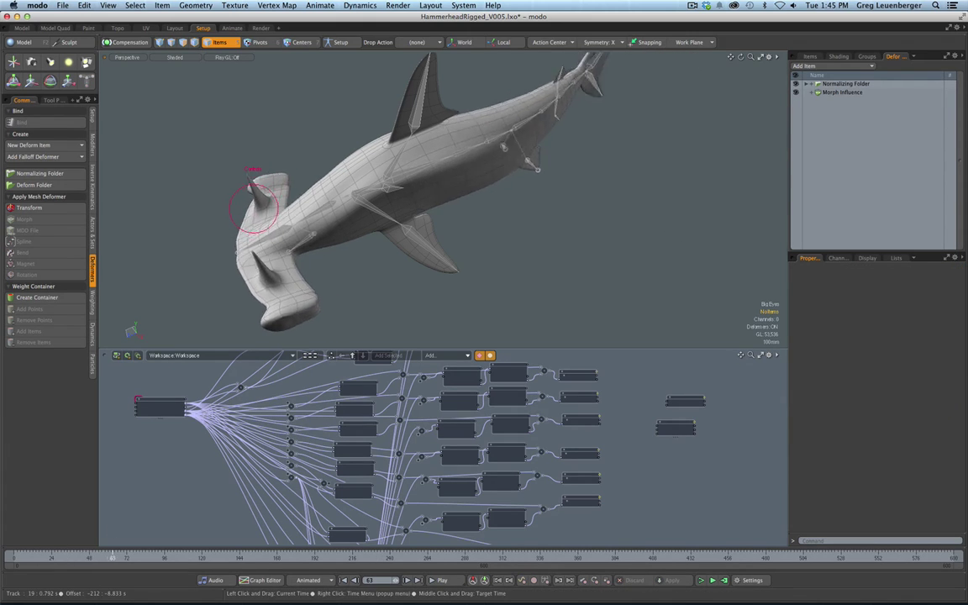
click(796, 93)
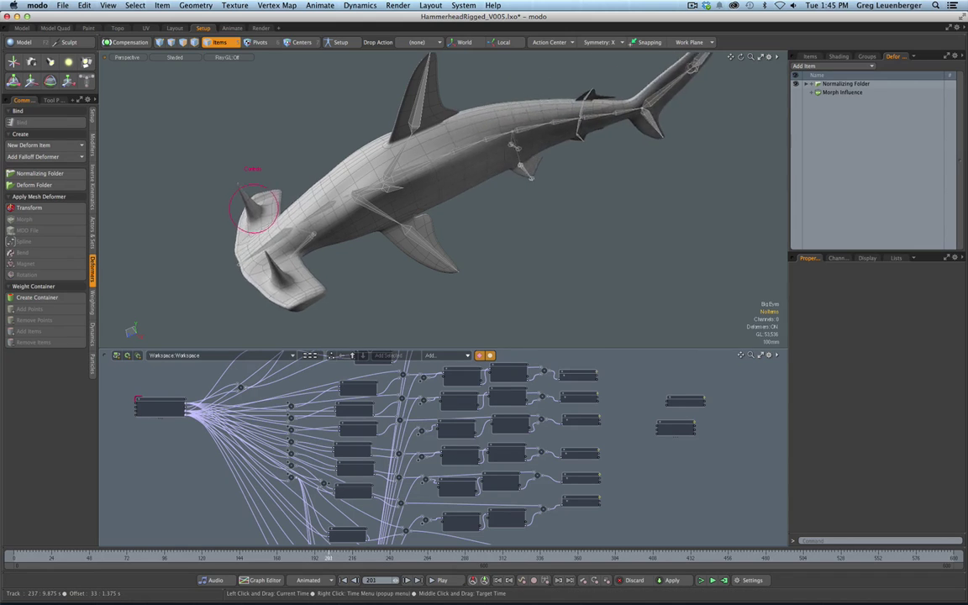
click(796, 93)
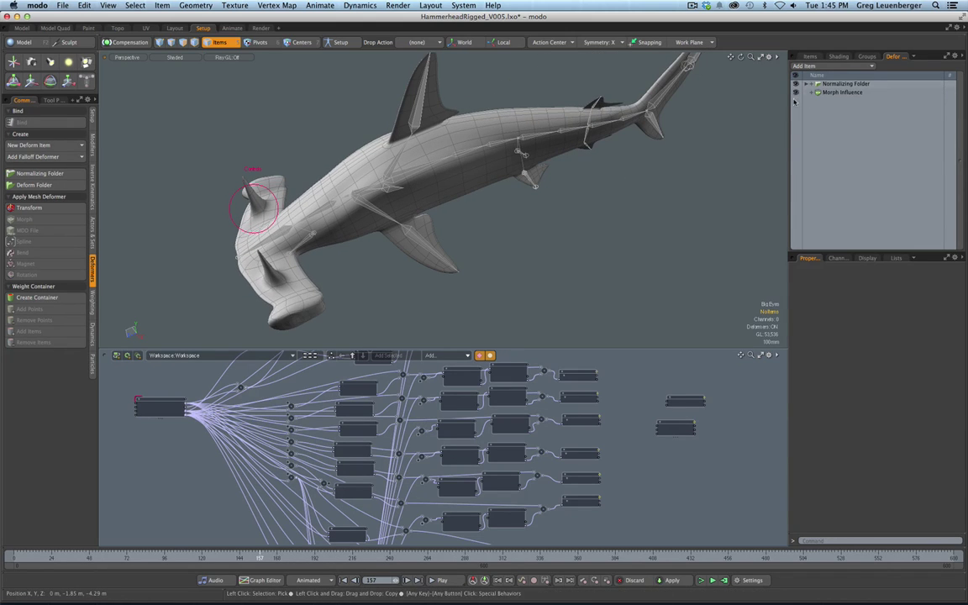
- Disable the Normalizing Folder, scrub the animation to frame 342, and enable the folder again
click(797, 83)
drag(260, 557, 252, 557)
drag(435, 557, 550, 558)
click(797, 83)
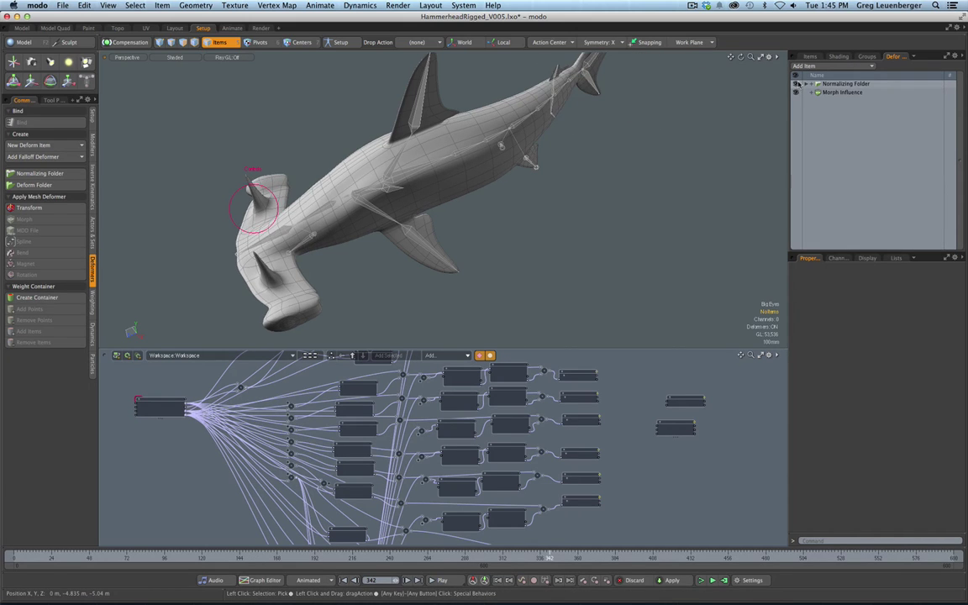
- Lasso-select all vertices of the shark's head in the Right view and create a Weight Container from them
ctrl+alt+drag(564, 215, 517, 263)
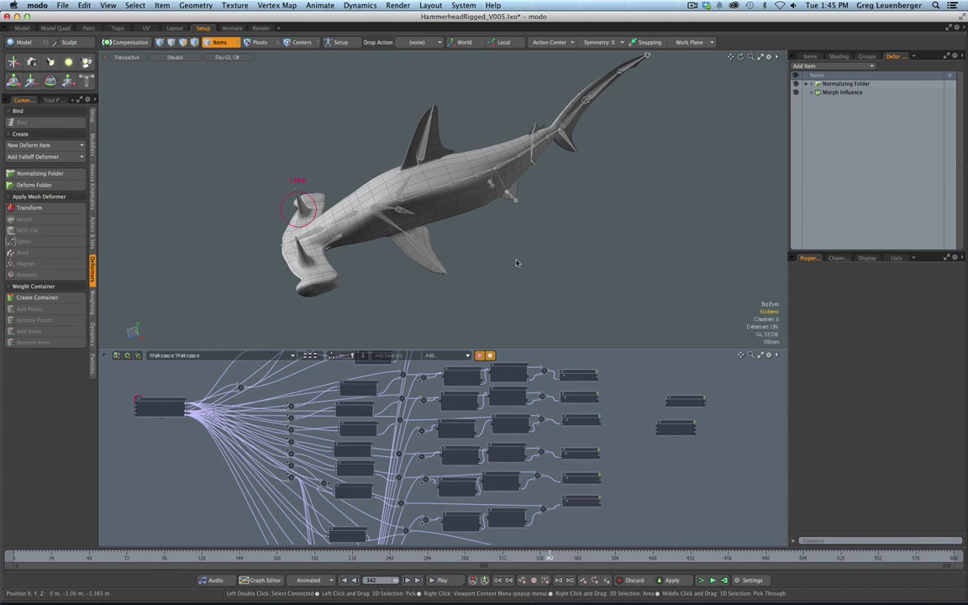
alt+drag(374, 286, 381, 258)
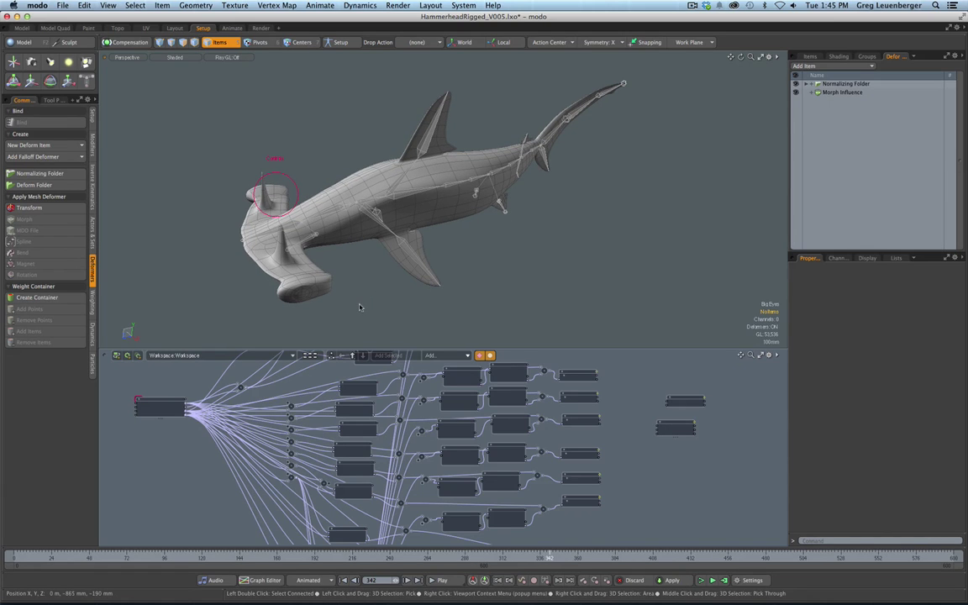
key(1)
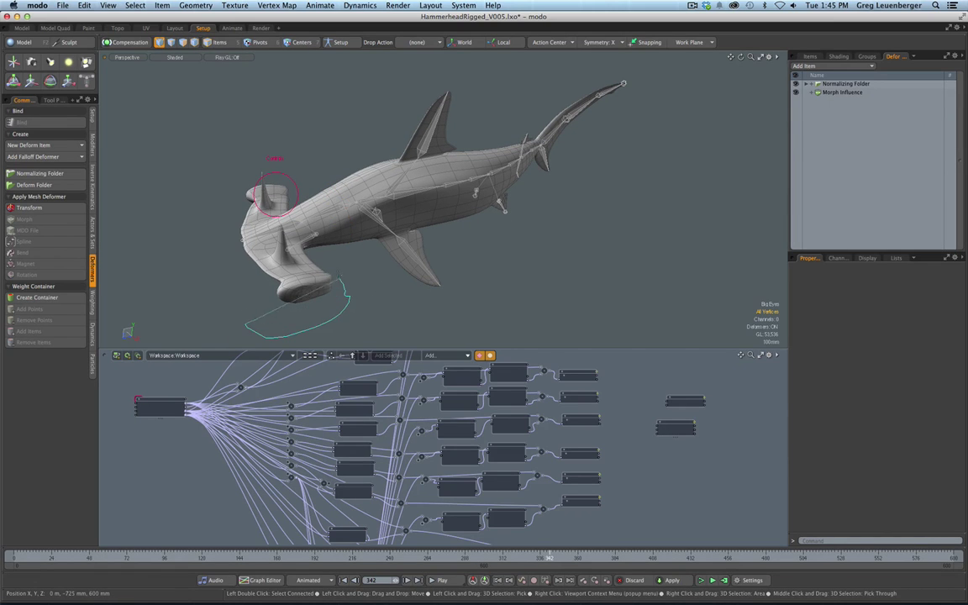
right_drag(174, 228, 191, 271)
alt+drag(504, 244, 460, 201)
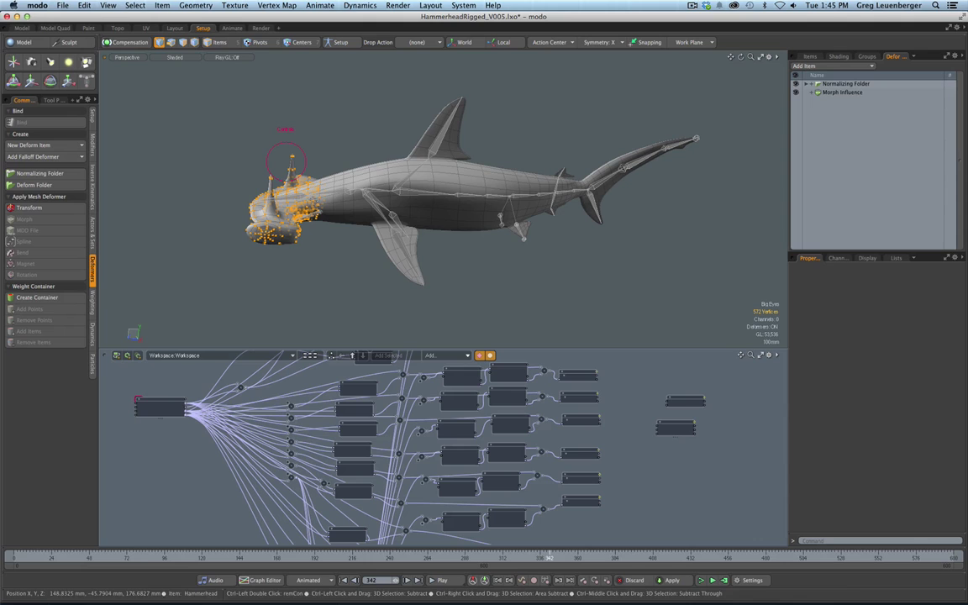
key(ctrl+space)
click(511, 205)
alt+shift+drag(266, 193, 317, 177)
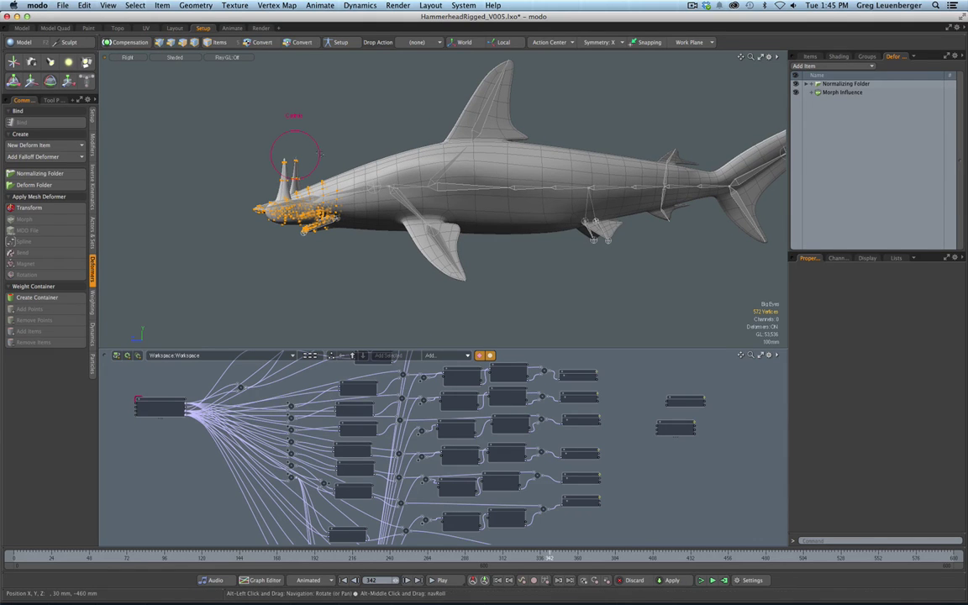
right_drag(319, 91, 276, 297)
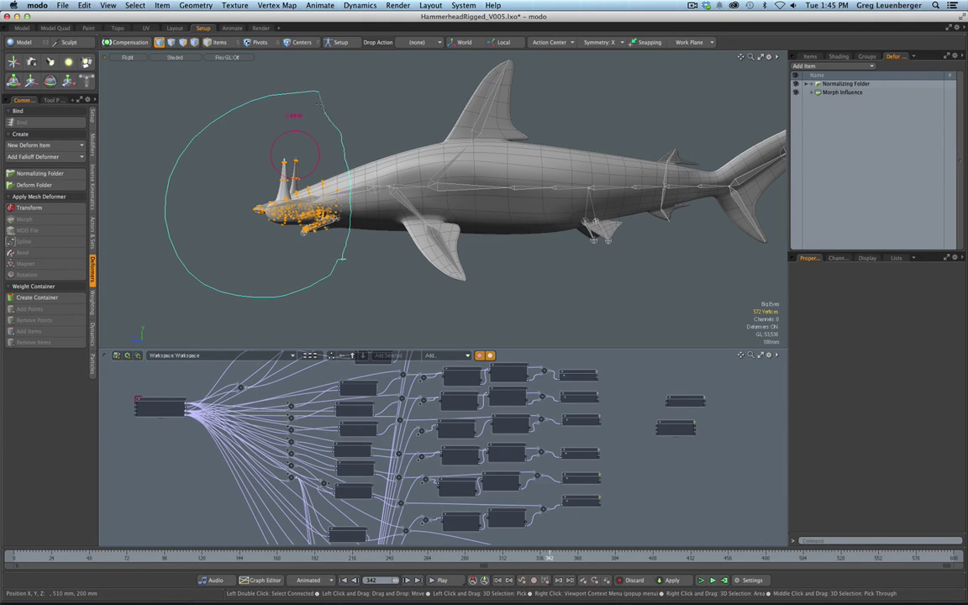
click(37, 298)
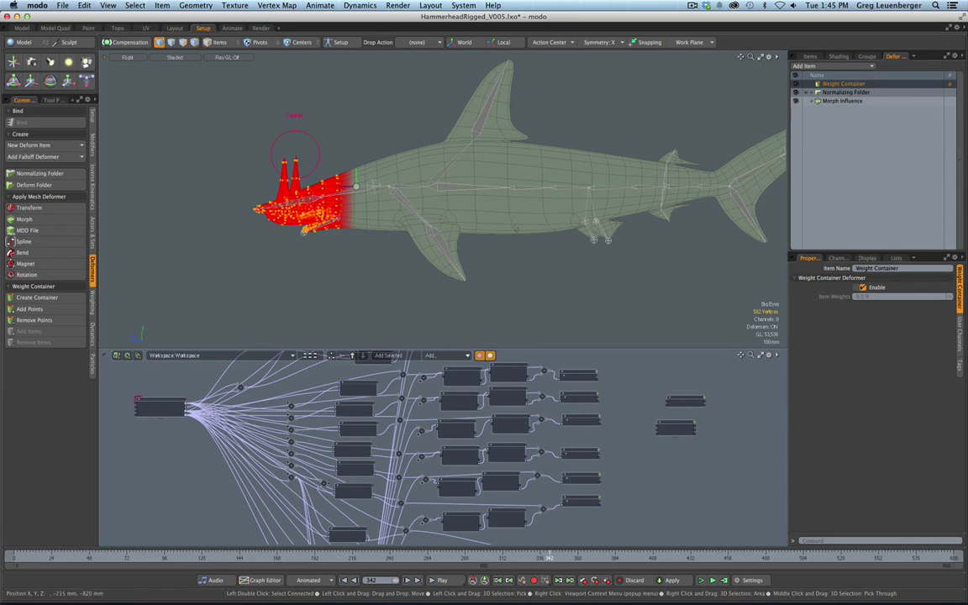
- Create a new schematic workspace named Weight Container Rig
click(312, 357)
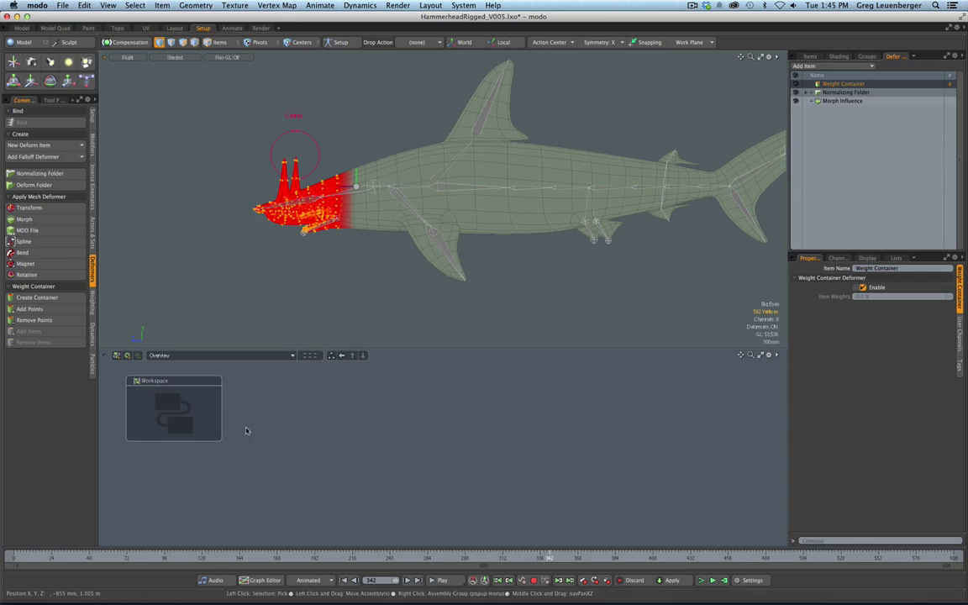
click(117, 355)
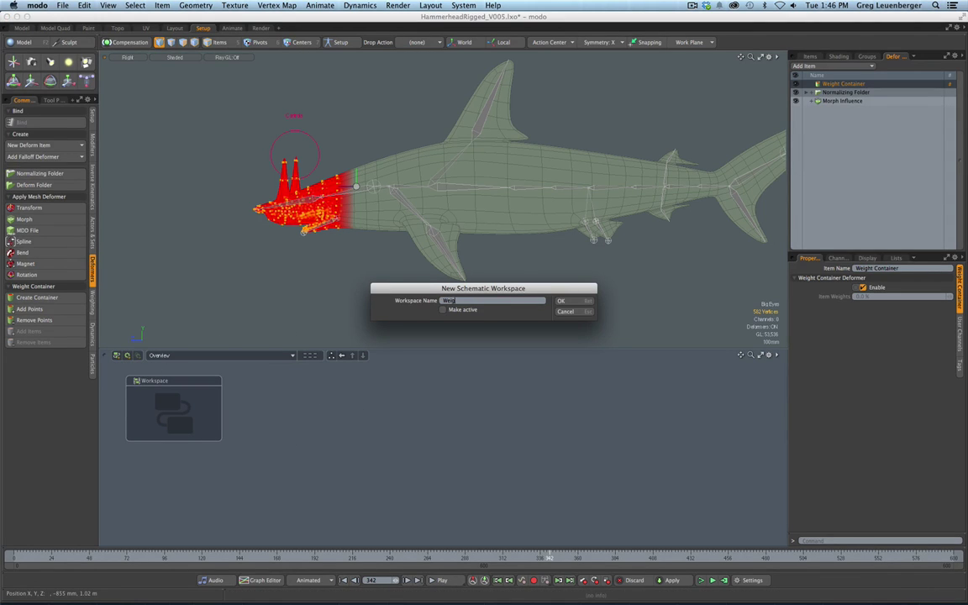
key(Return)
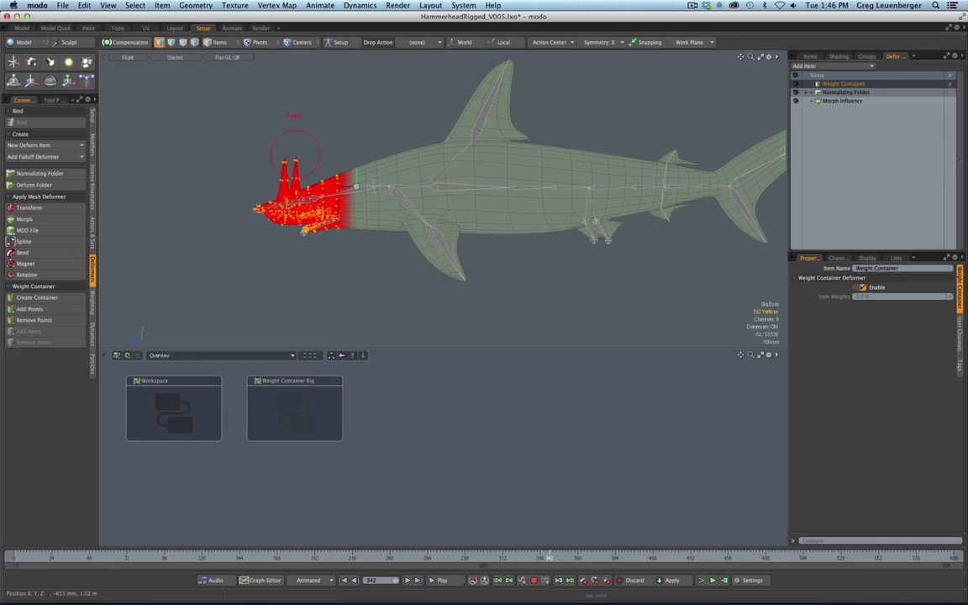
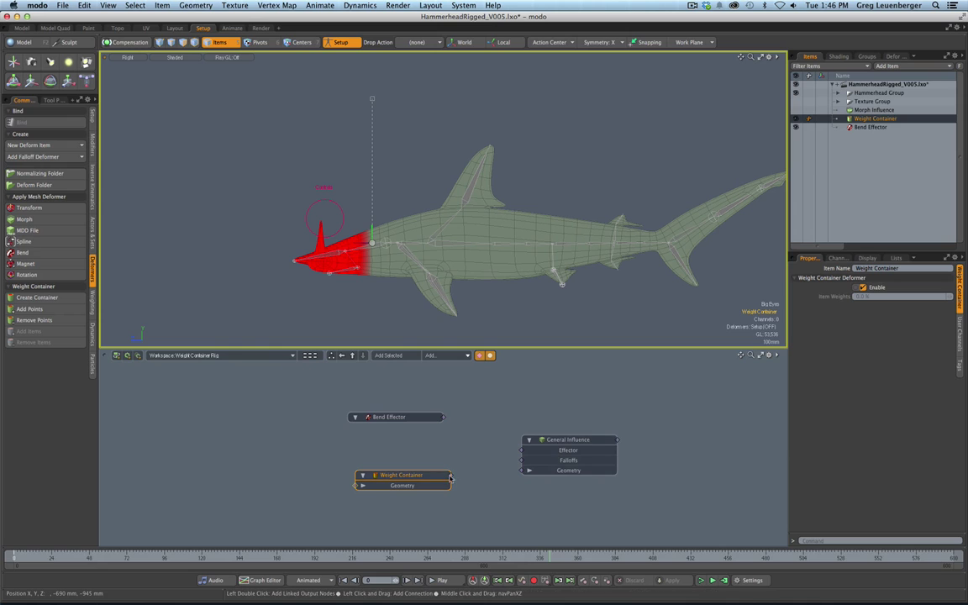
- Link the Weight Container to the General Influence's Geometry and the Bend Effector to its Effector input, tidying the Bend Effector node
drag(525, 476, 526, 474)
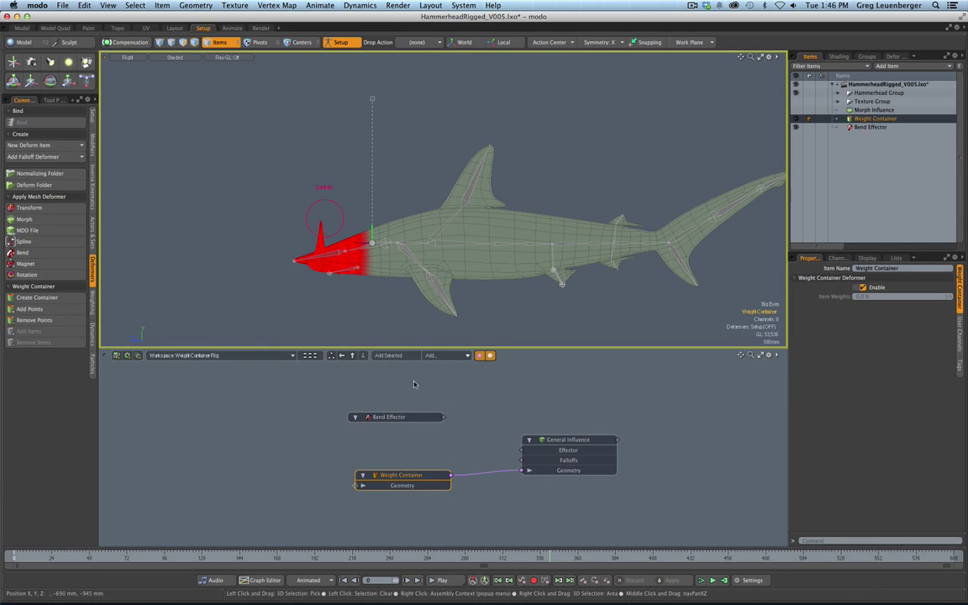
drag(551, 459, 556, 451)
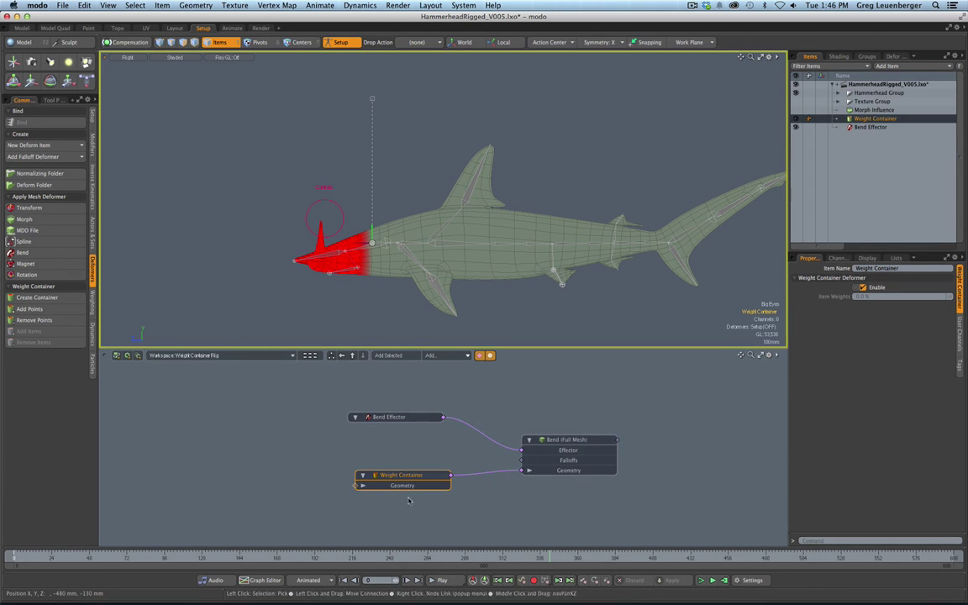
drag(409, 418, 412, 437)
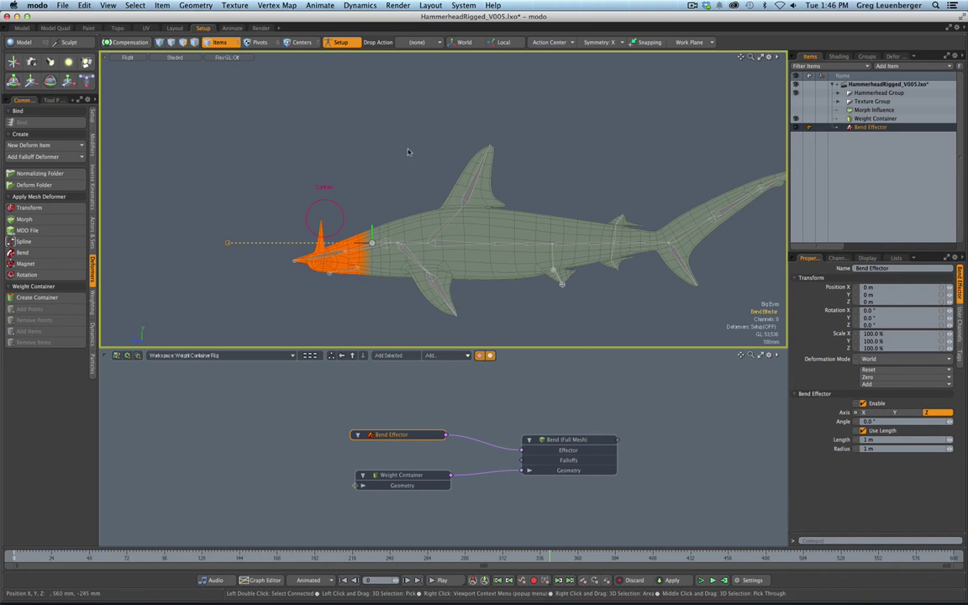
- Leave Setup mode, try out the Bend Effector's Angle with Channel Haul on the posed shark, and undo the changes
click(353, 43)
key(KP_Decimal)
alt+drag(605, 110, 579, 262)
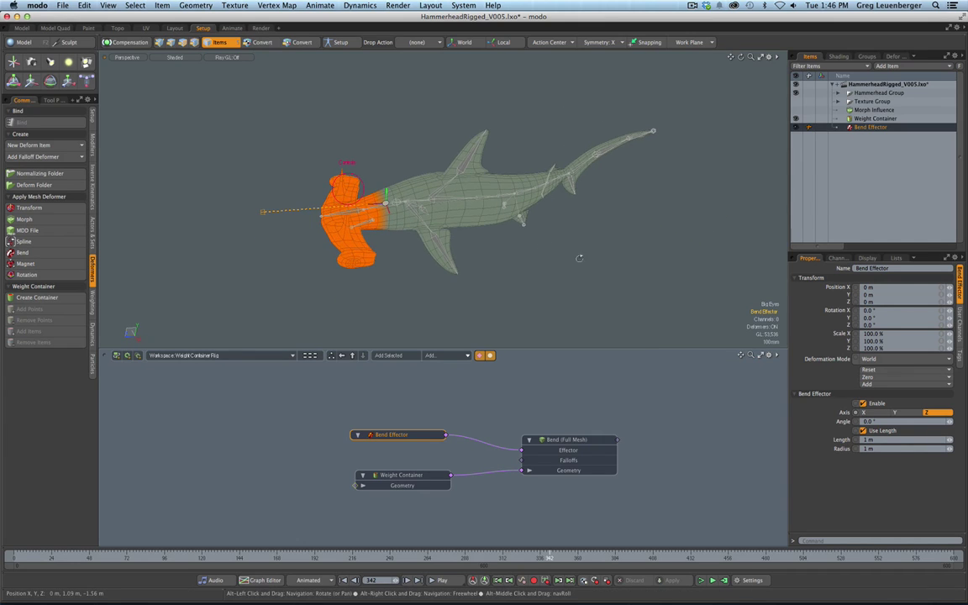
click(843, 423)
key(c)
mouse_move(417, 287)
mouse_down()
mouse_move(454, 288)
mouse_move(385, 287)
mouse_move(425, 287)
mouse_up()
key(ctrl+z)
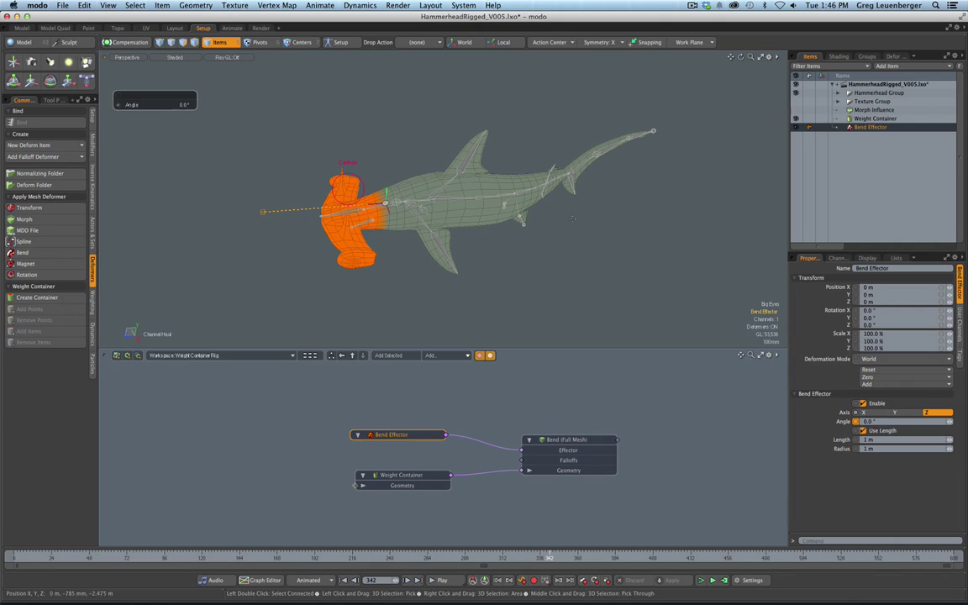
drag(355, 313, 318, 312)
key(ctrl+z)
- Set the Bend Effector's Z rotation to 90° in Setup mode and leave Setup mode again
click(338, 42)
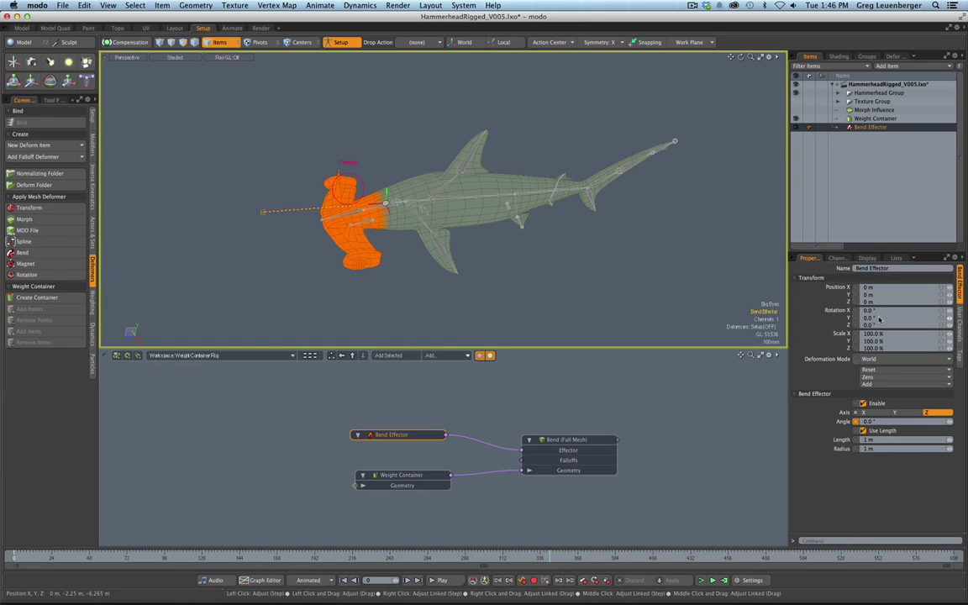
key(e)
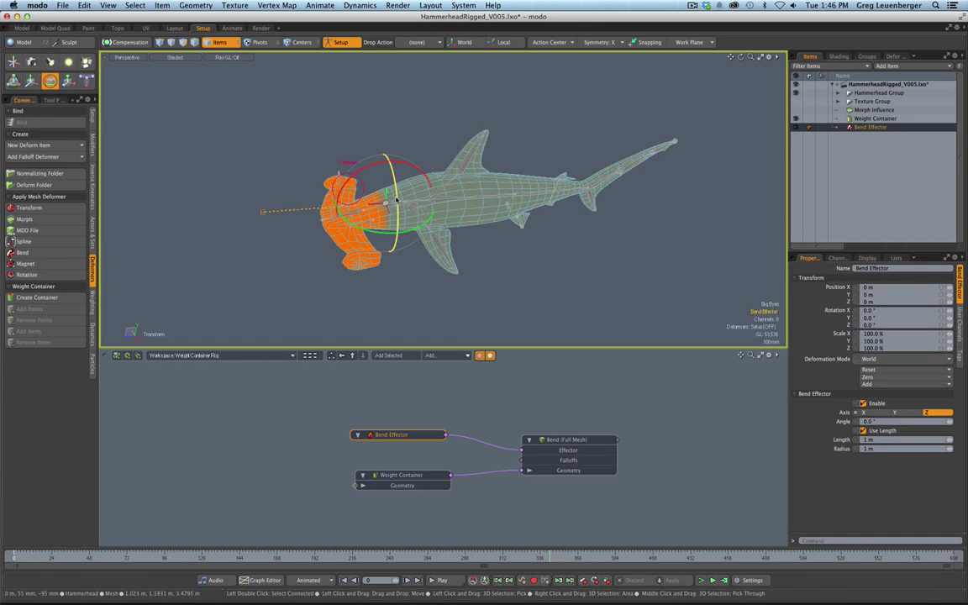
drag(397, 200, 398, 244)
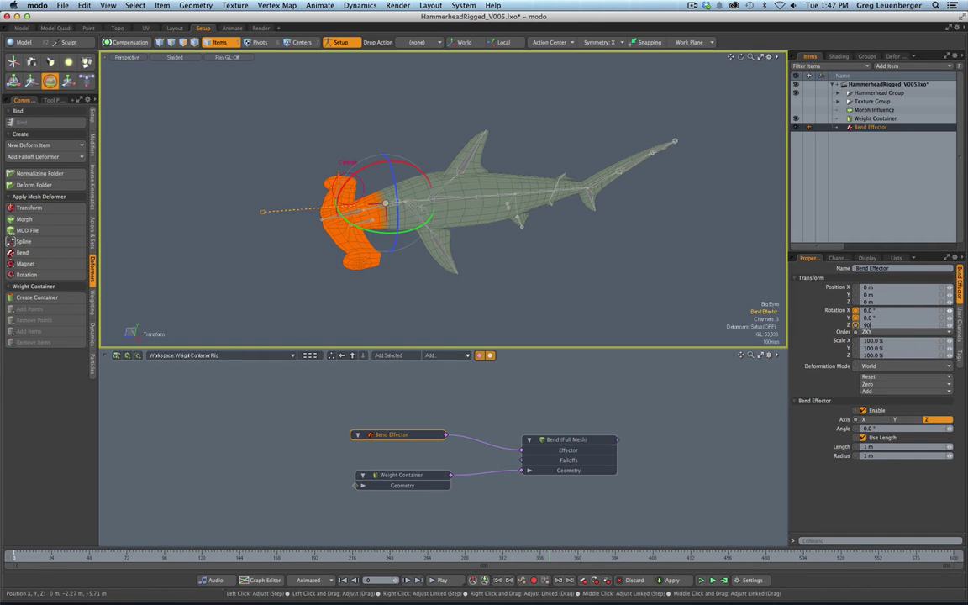
key(Return)
key(space)
click(343, 44)
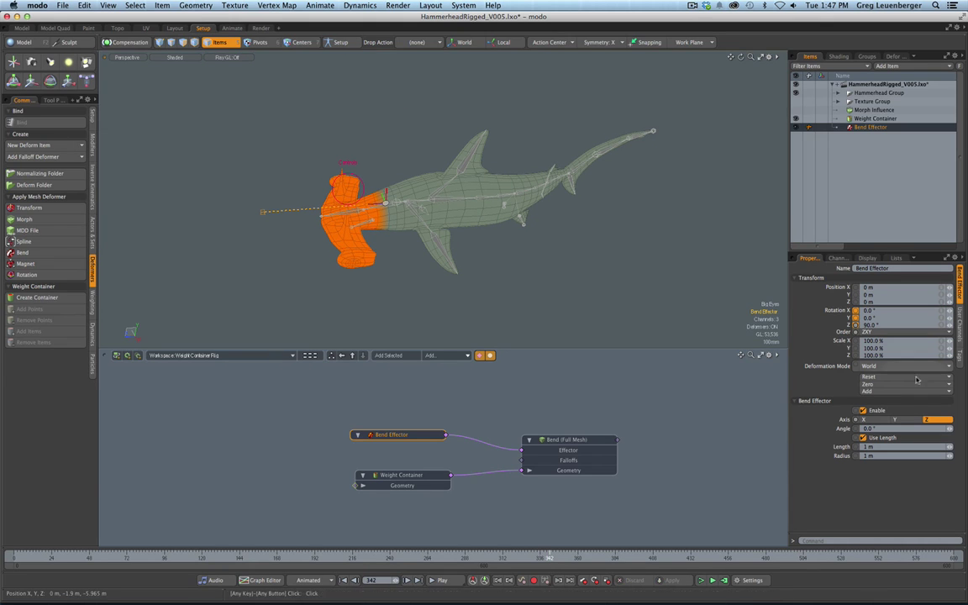
- Try a Bend Effector Angle of 80° with Channel Haul and undo it
click(844, 428)
key(c)
drag(454, 290, 508, 290)
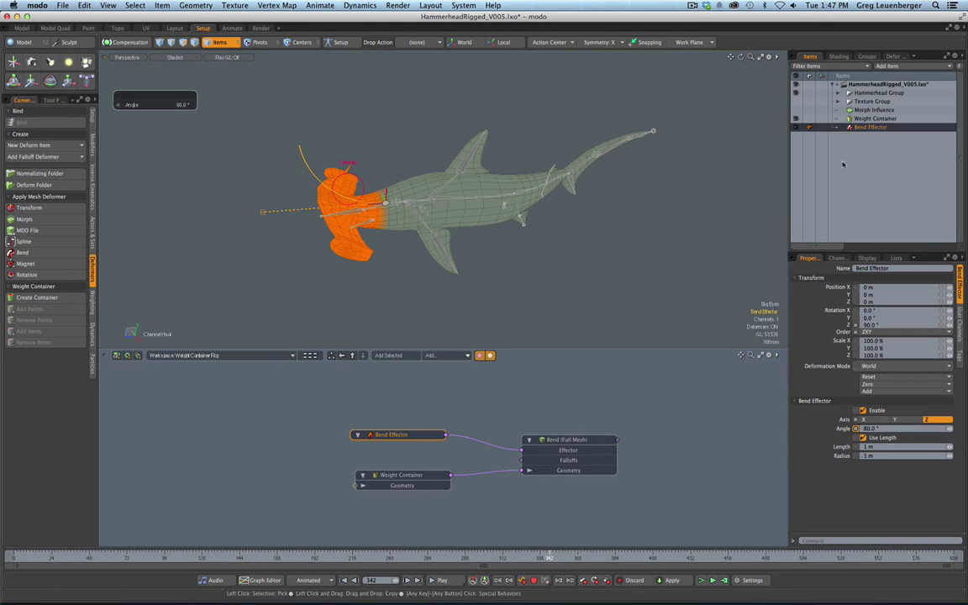
key(super+z)
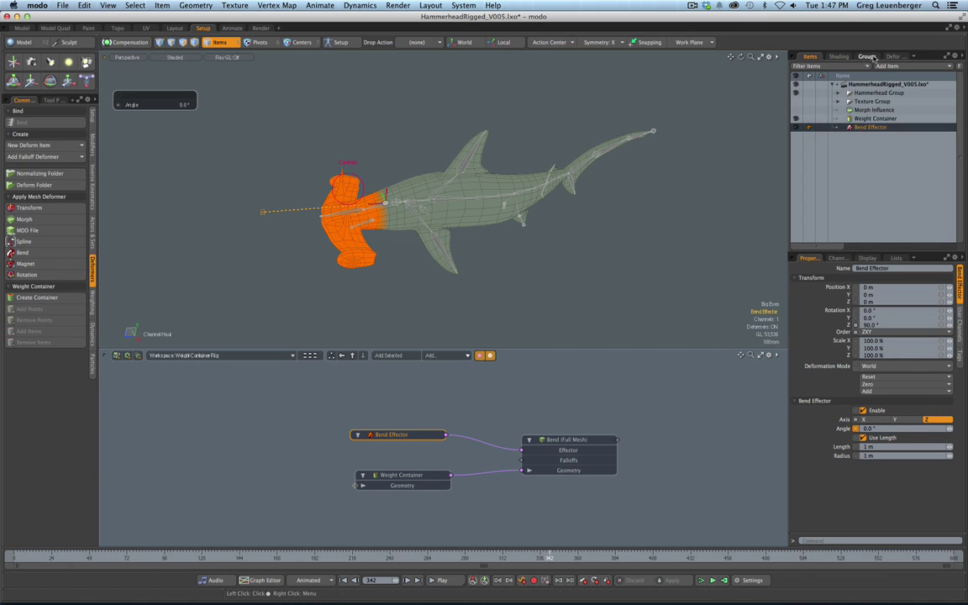
- Move the Bend influence and Weight Container together below the Morph Influence in the deformer order and deselect them
click(894, 56)
click(832, 85)
shift+click(839, 92)
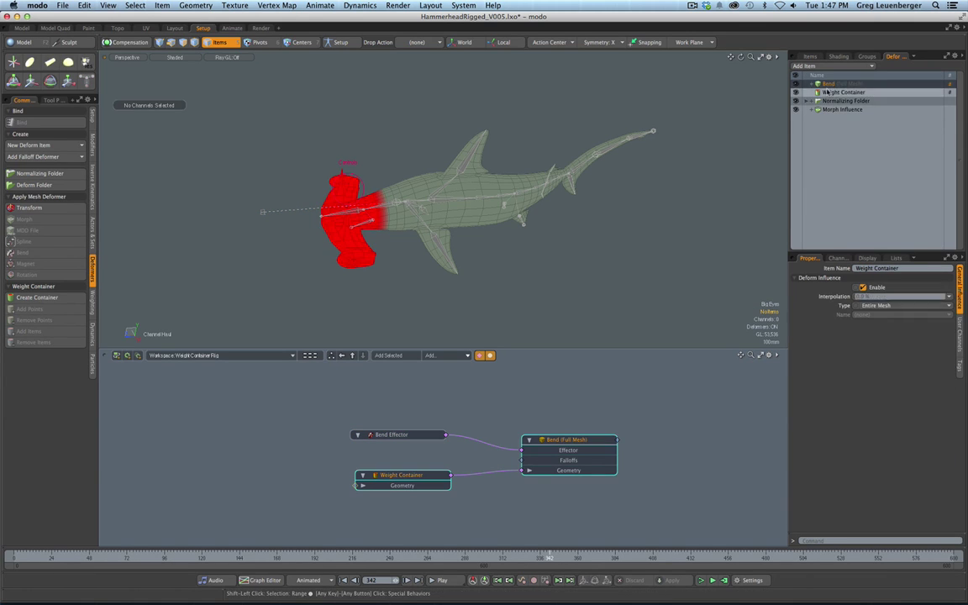
drag(840, 91, 834, 112)
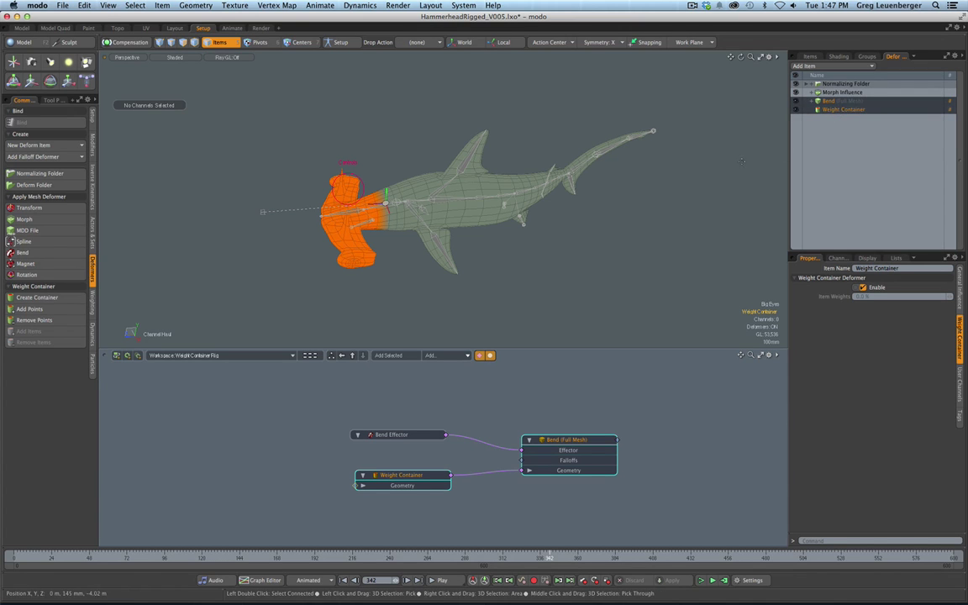
ctrl+click(832, 102)
ctrl+click(830, 109)
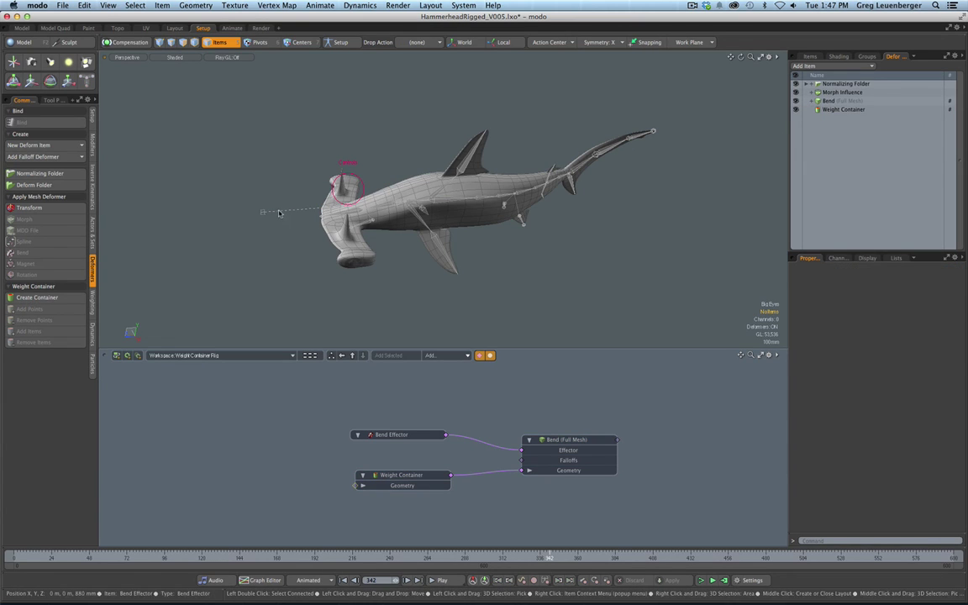
- Haul the Bend Effector's Angle to 77° to bend the shark's head
click(392, 435)
click(845, 428)
drag(569, 295, 635, 294)
- Check the bent head by scrubbing to frame 228 and viewing the shark from several angles, highlighting the Normalizing Folder and Weight Container influences
click(835, 93)
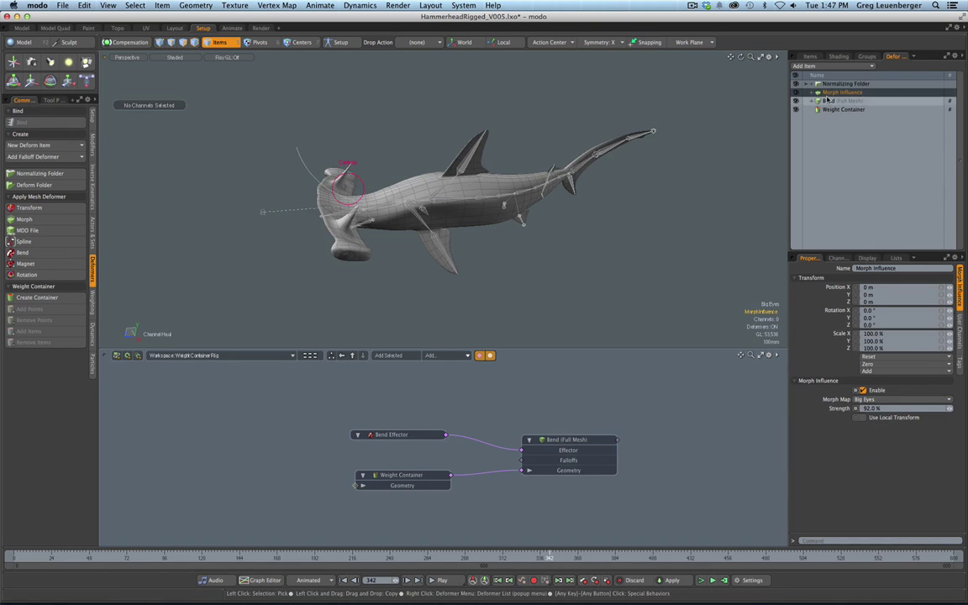
click(835, 85)
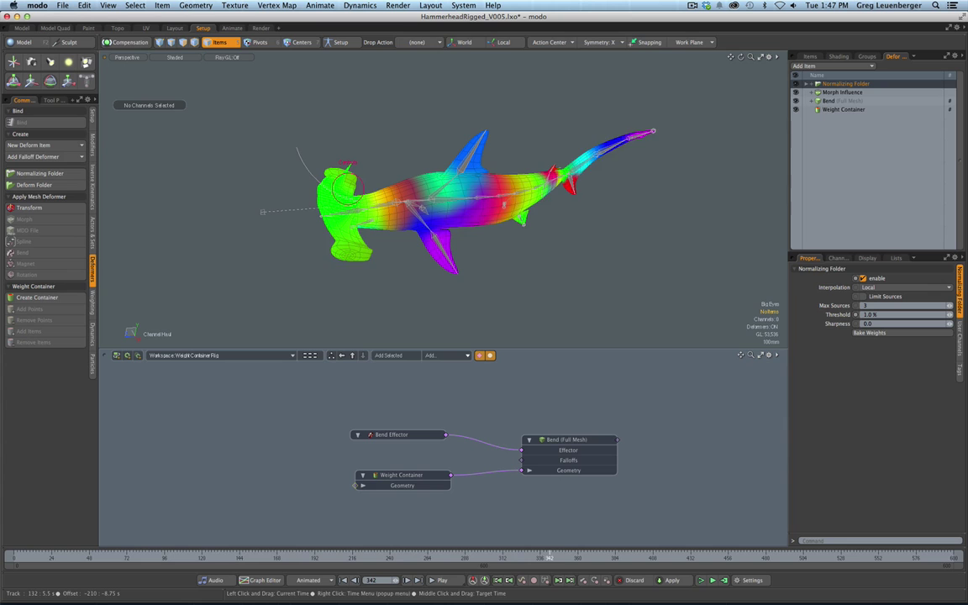
drag(221, 558, 521, 558)
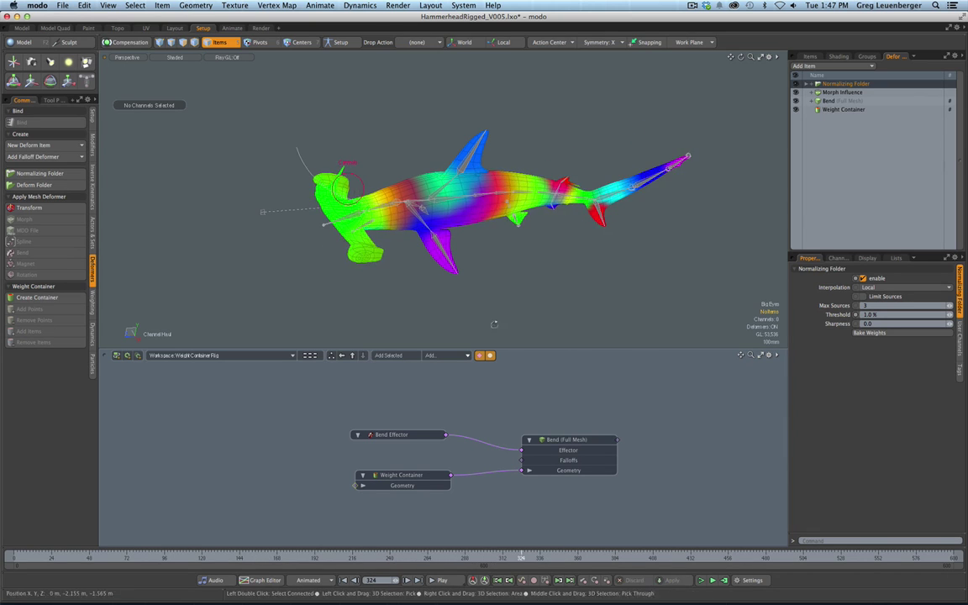
alt+drag(494, 324, 539, 288)
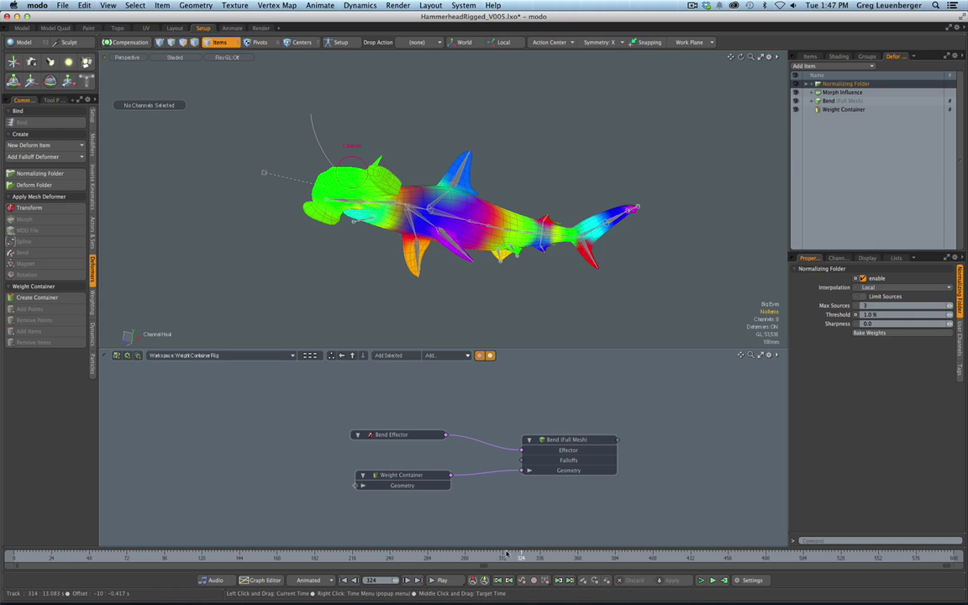
drag(505, 556, 355, 505)
alt+drag(397, 313, 340, 292)
alt+shift+drag(475, 249, 441, 327)
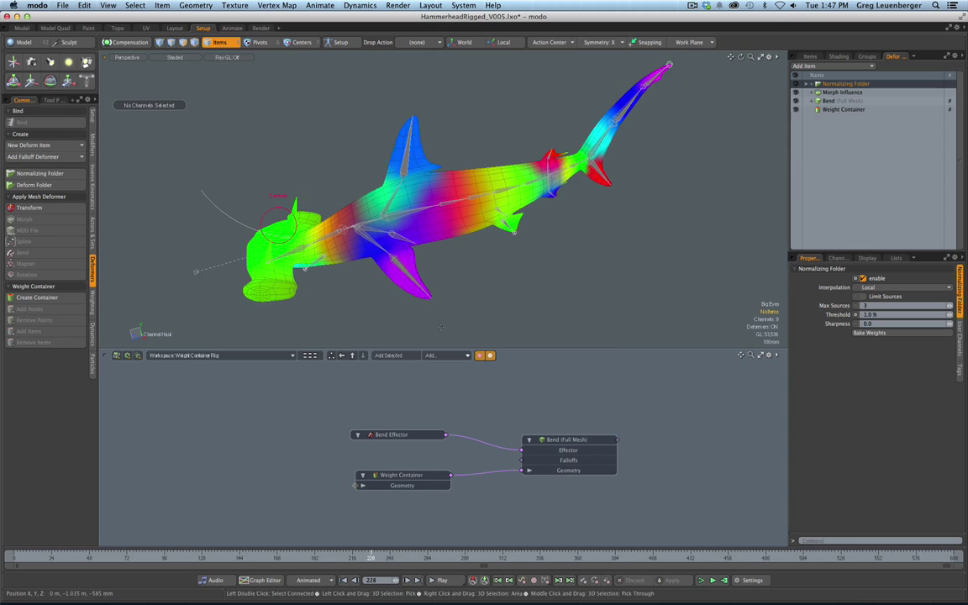
click(474, 286)
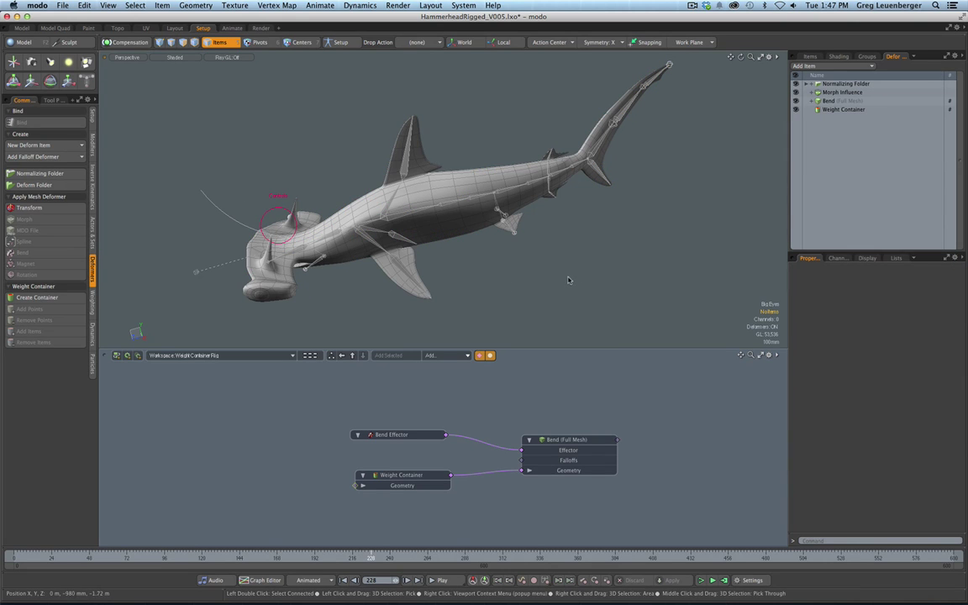
drag(413, 478, 410, 467)
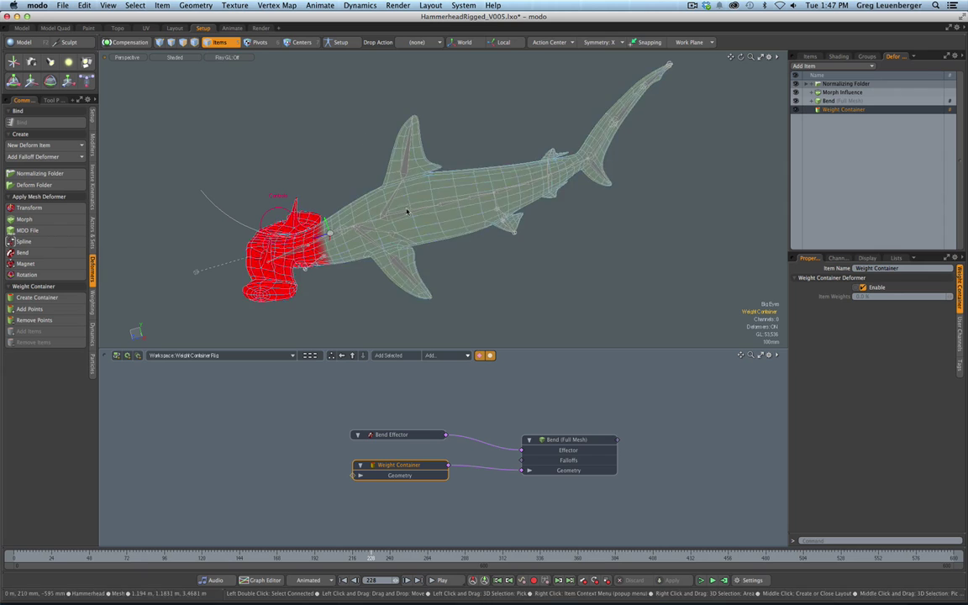
click(246, 263)
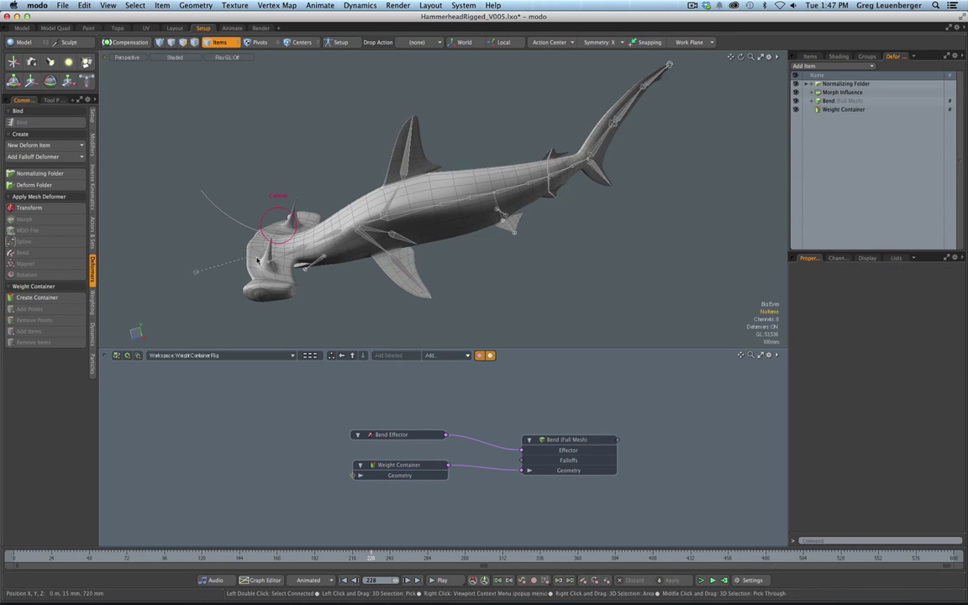
- Set the Bend Effector's Angle to 0° and show the shark in the Right view
click(198, 272)
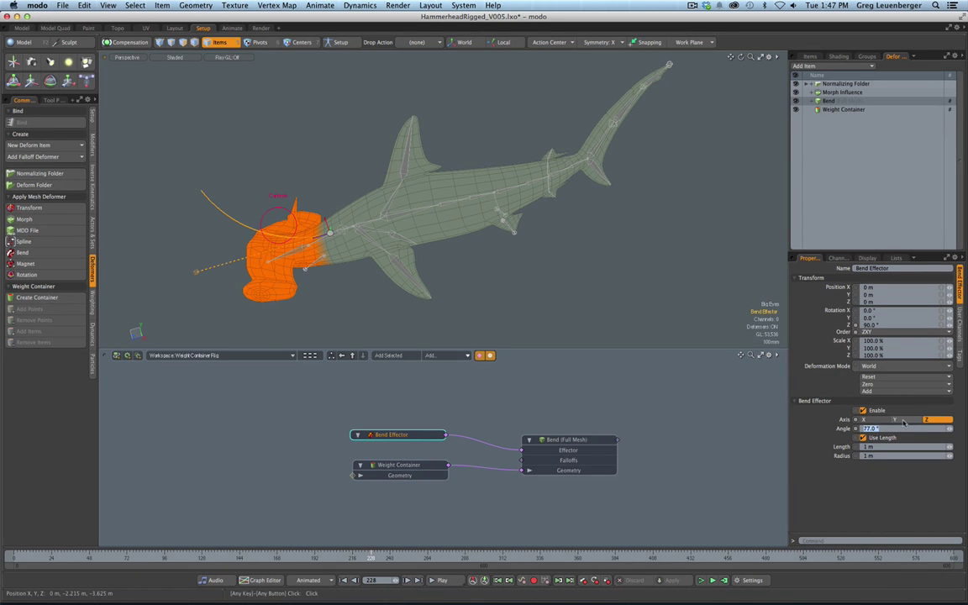
text(0)
key(Return)
key(ctrl+space)
click(514, 199)
ctrl+alt+drag(521, 199, 456, 192)
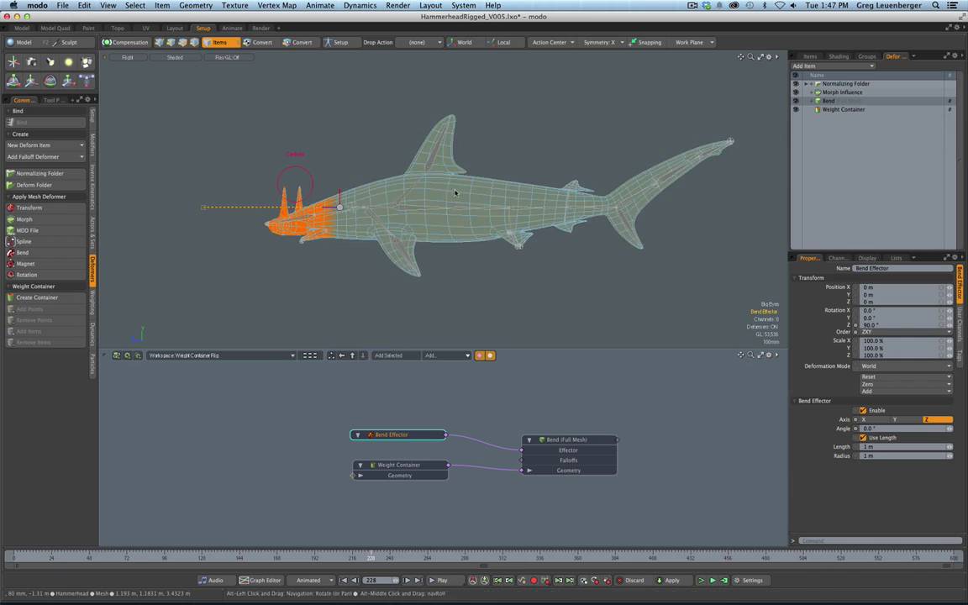
- Add a unit sphere mesh and move it forward over the shark's head, to Position Z 610 mm
click(163, 148)
click(30, 42)
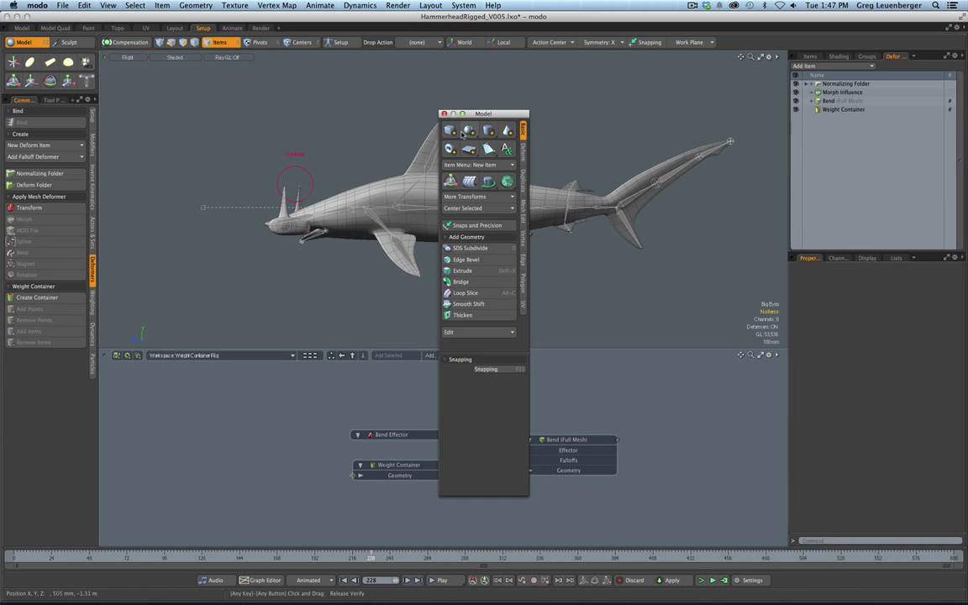
click(469, 132)
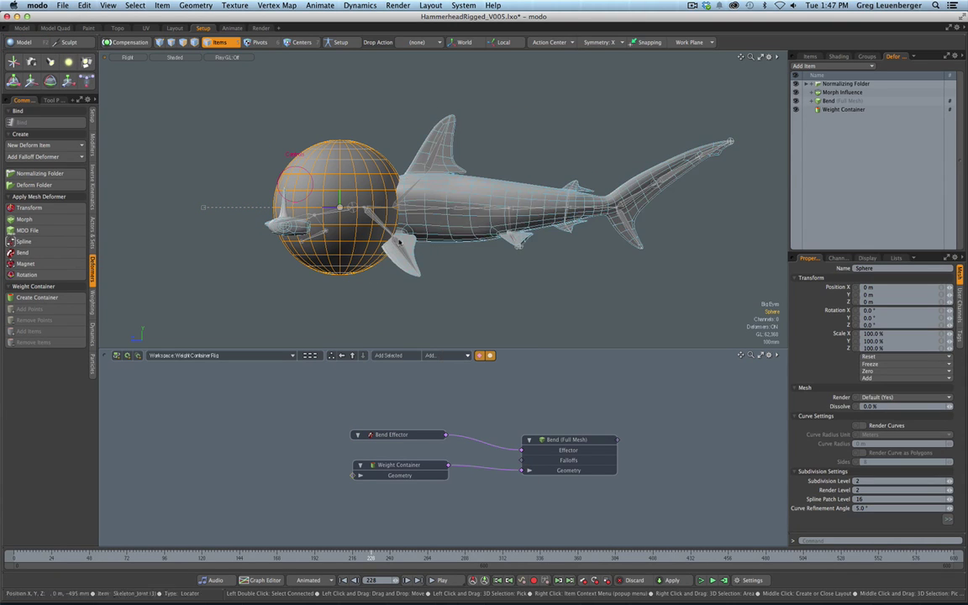
key(w)
drag(305, 208, 221, 208)
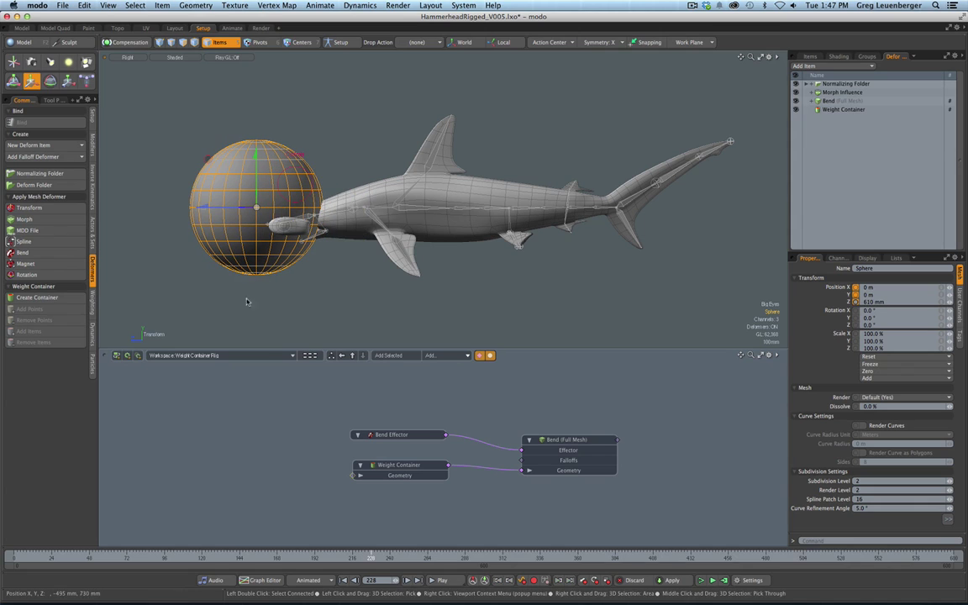
- Add all of the sphere's vertices to the Weight Container, leaving the vertices deselected
key(1)
mouse_move(232, 329)
right_down()
mouse_move(316, 88)
mouse_move(233, 330)
right_up()
click(850, 109)
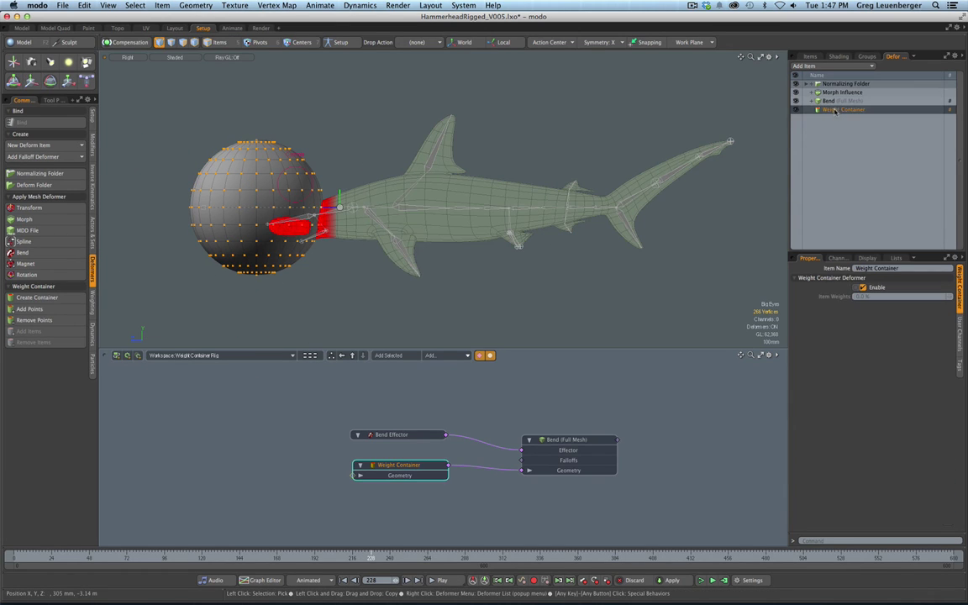
click(55, 310)
click(132, 311)
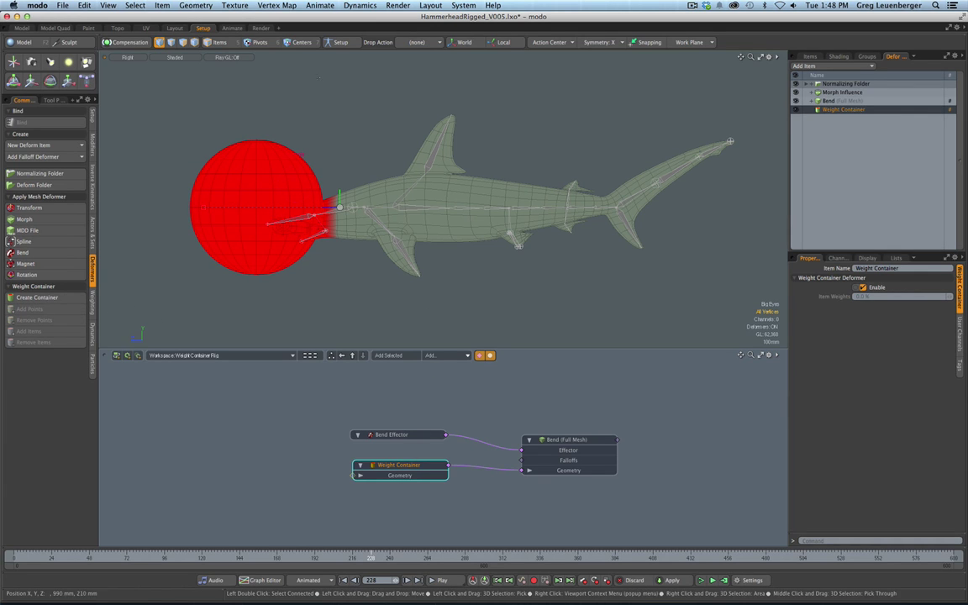
- Show the scene as wireframe in Perspective and haul the Bend Effector's Angle to 62.8° to bend sphere and head together
key(period)
alt+drag(373, 162, 491, 287)
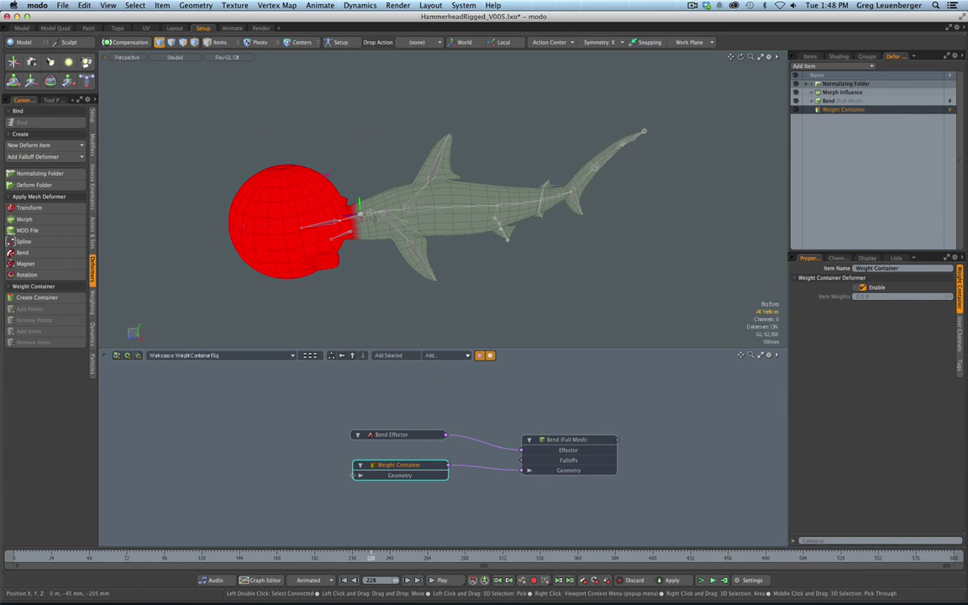
key(KP_4)
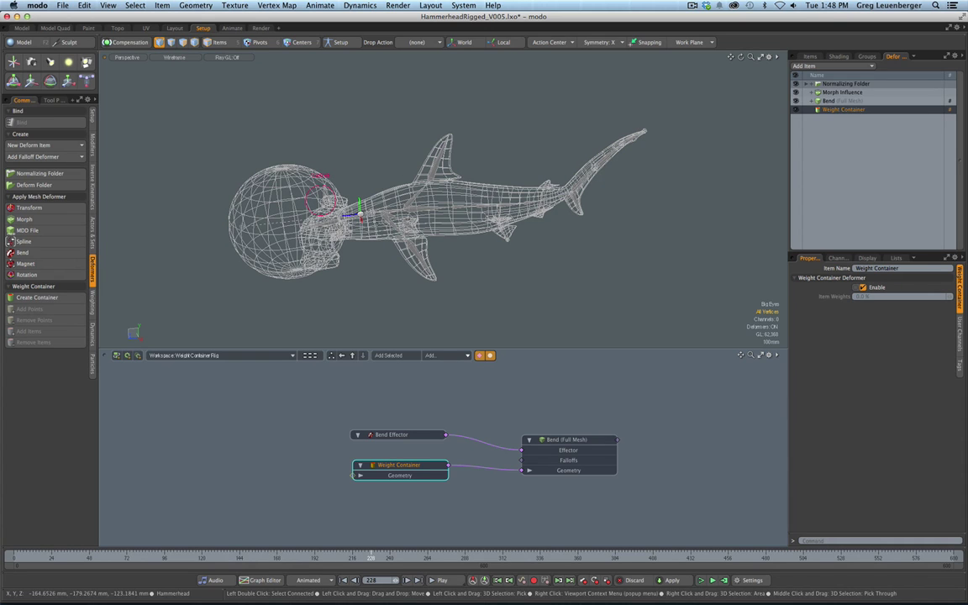
click(811, 57)
click(870, 136)
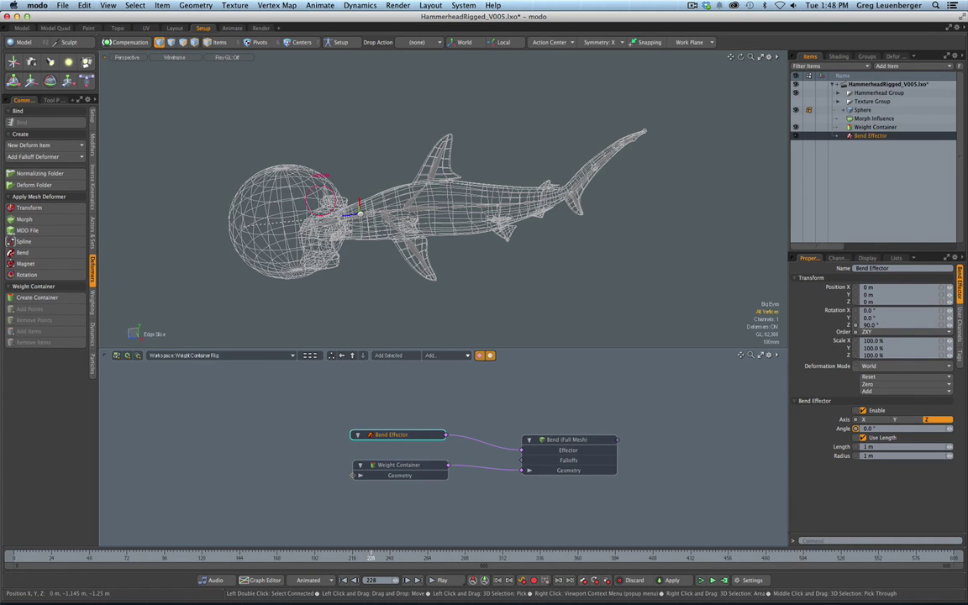
key(5)
key(c)
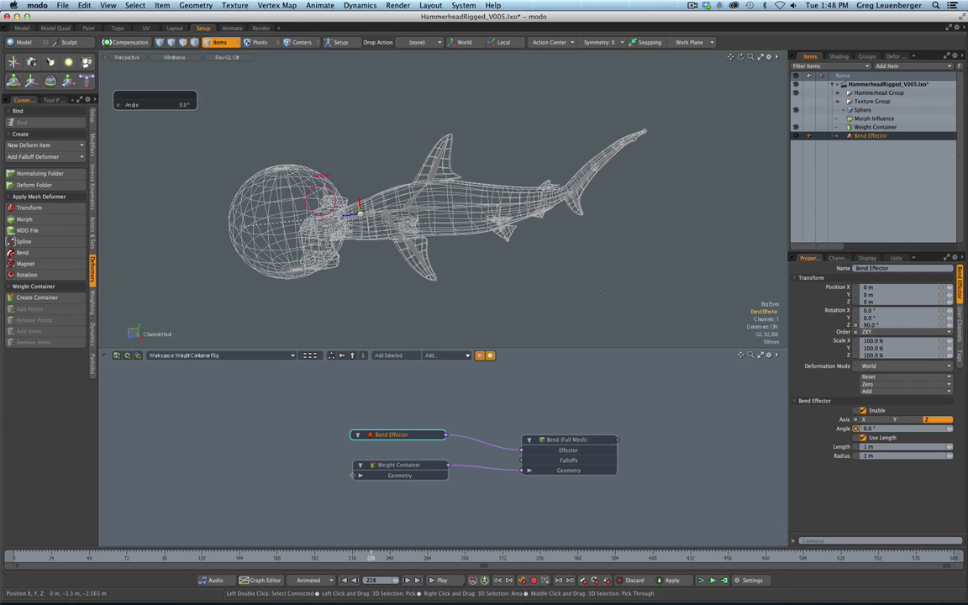
drag(542, 278, 601, 278)
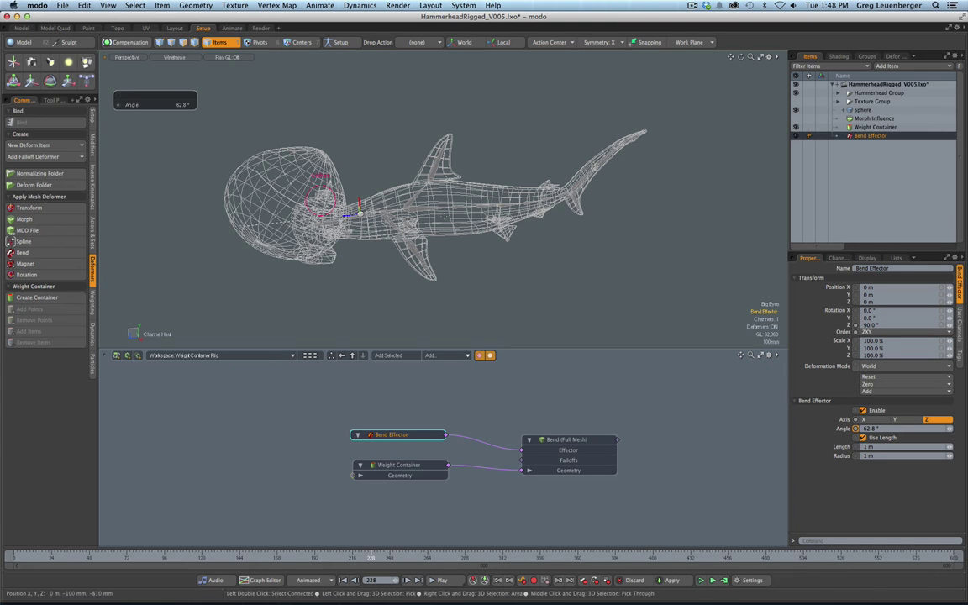
- Spread the Weight Container, Bend (Full Mesh) and Bend Effector nodes slightly apart in the schematic
drag(407, 466, 411, 469)
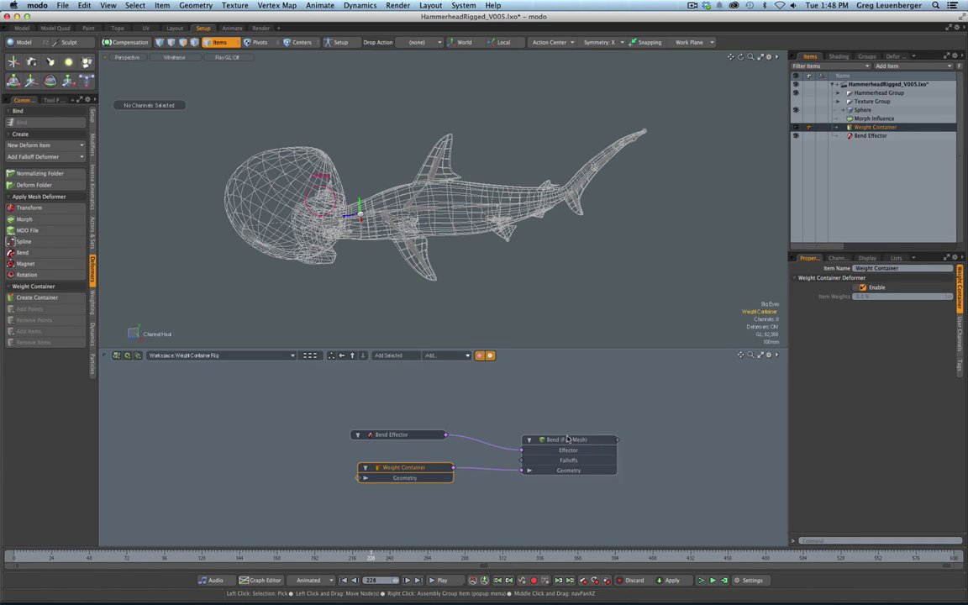
drag(567, 439, 575, 437)
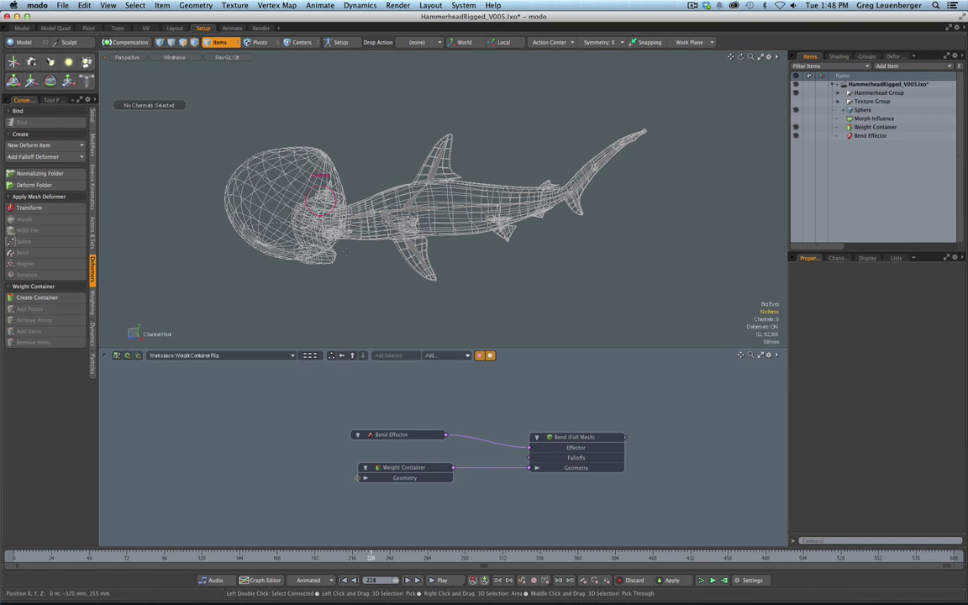
drag(439, 436, 444, 426)
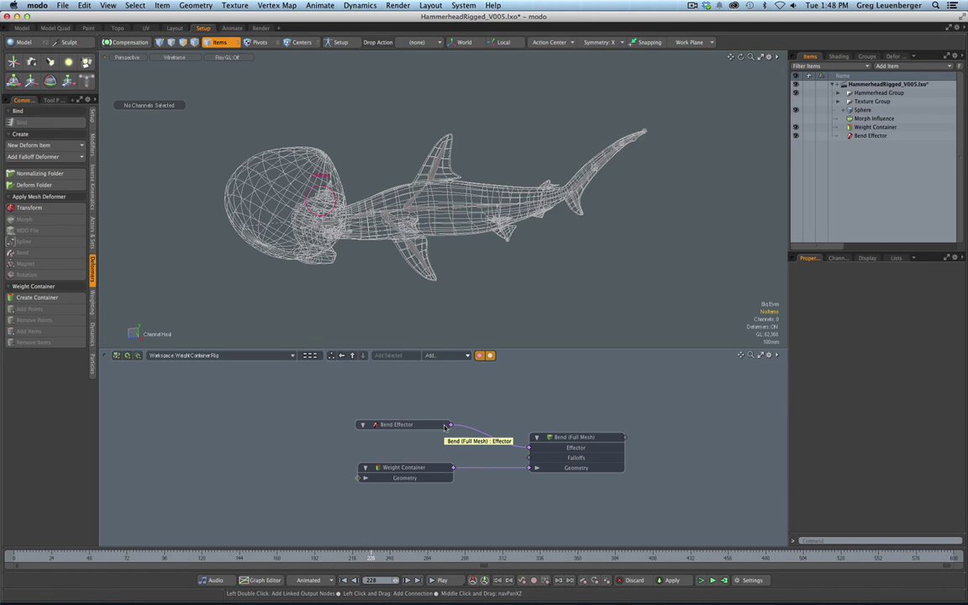
- Look through the Type options of the Bend (Full Mesh) influence, keep Entire Mesh, and examine the node connections up close
click(578, 438)
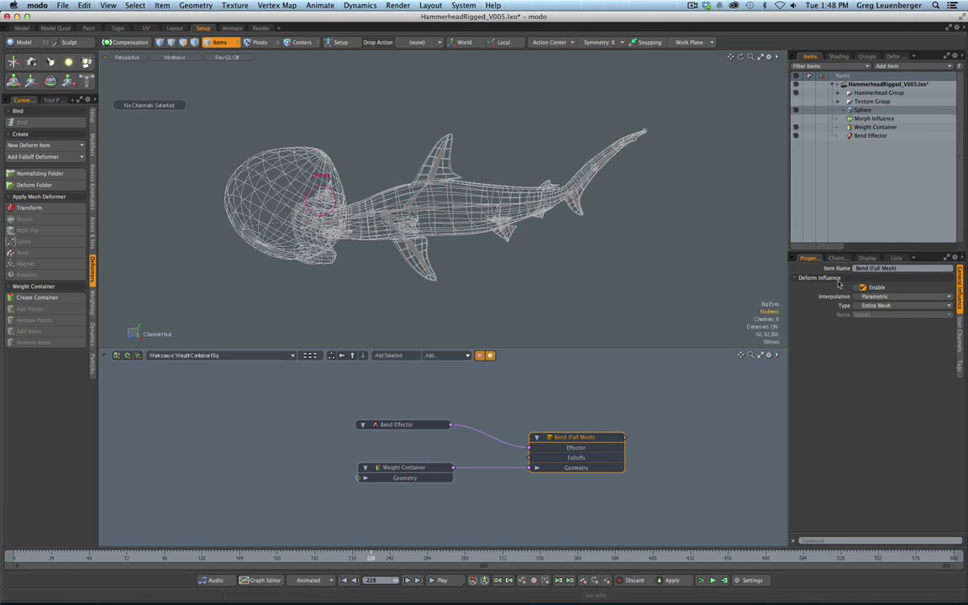
click(872, 306)
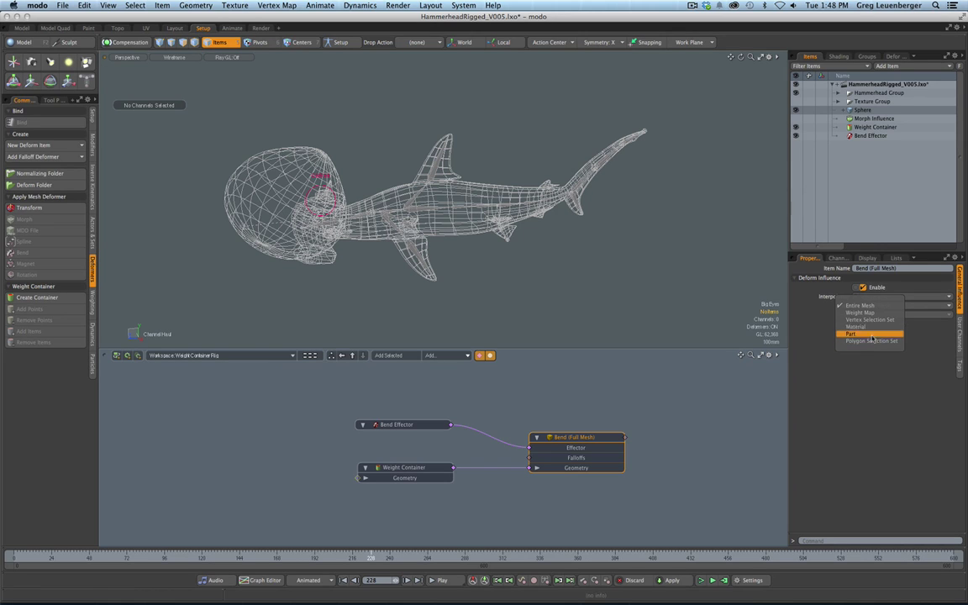
click(877, 321)
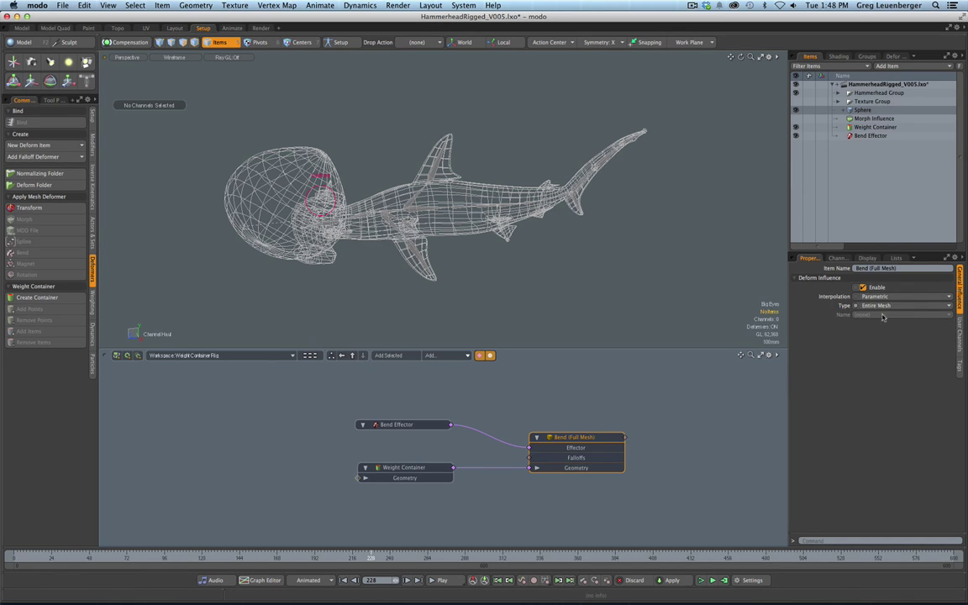
click(722, 423)
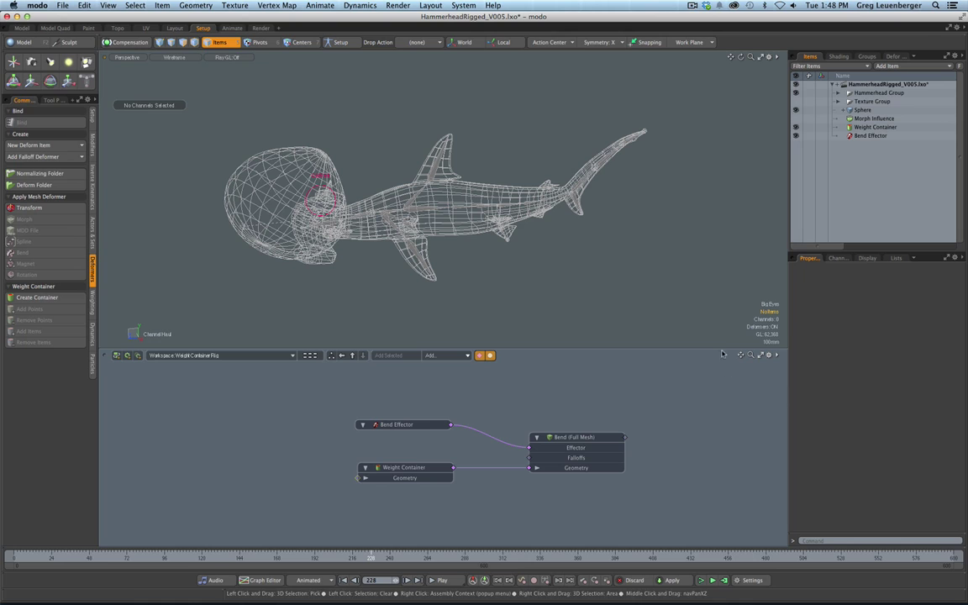
mouse_move(564, 402)
ctrl+alt+mouse_down()
mouse_move(579, 406)
mouse_move(553, 404)
ctrl+alt+mouse_up()
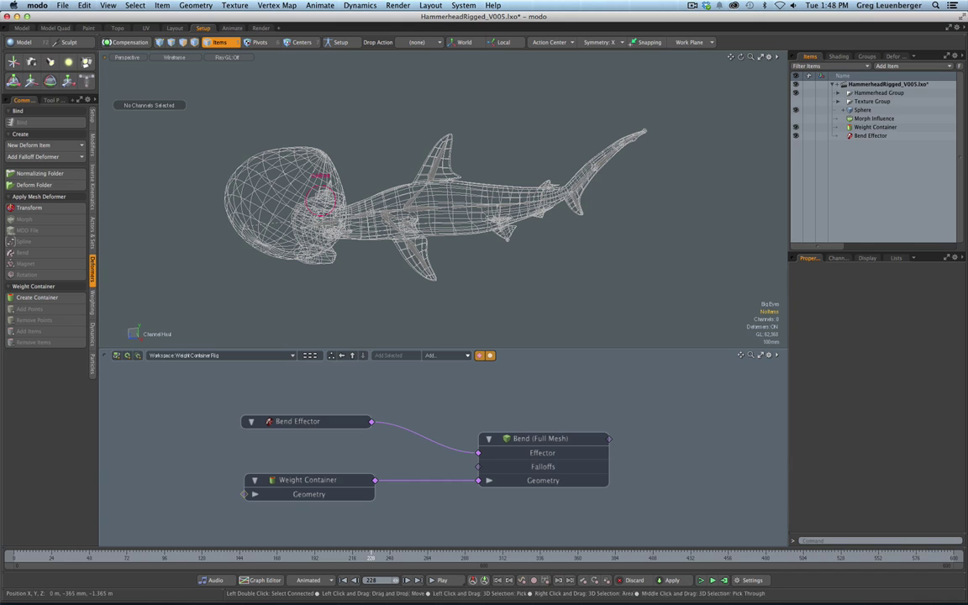
- Hide the Sphere and scrub the timeline to frame 259 to check the animated shark
click(796, 110)
alt+drag(647, 198, 479, 269)
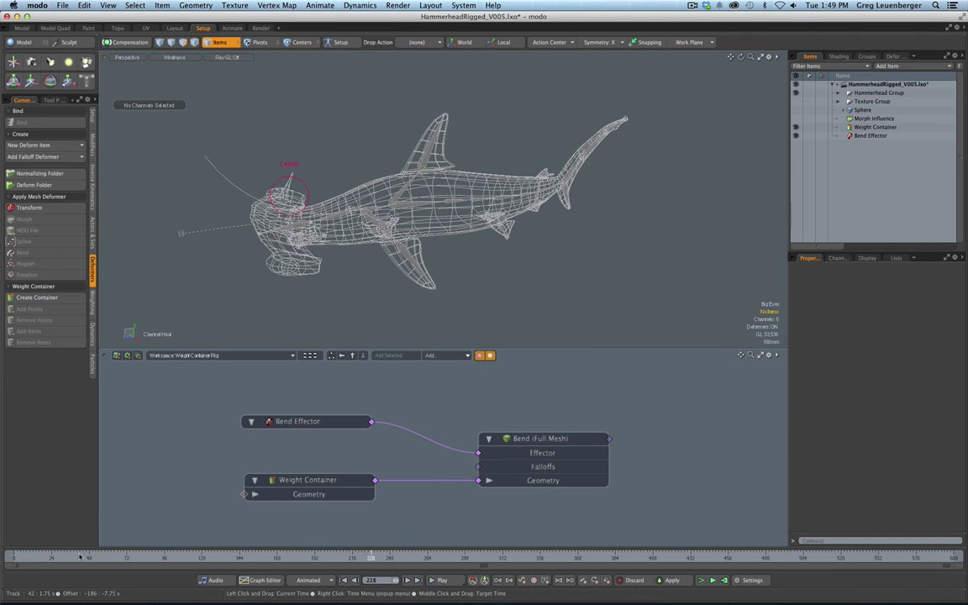
drag(77, 558, 419, 558)
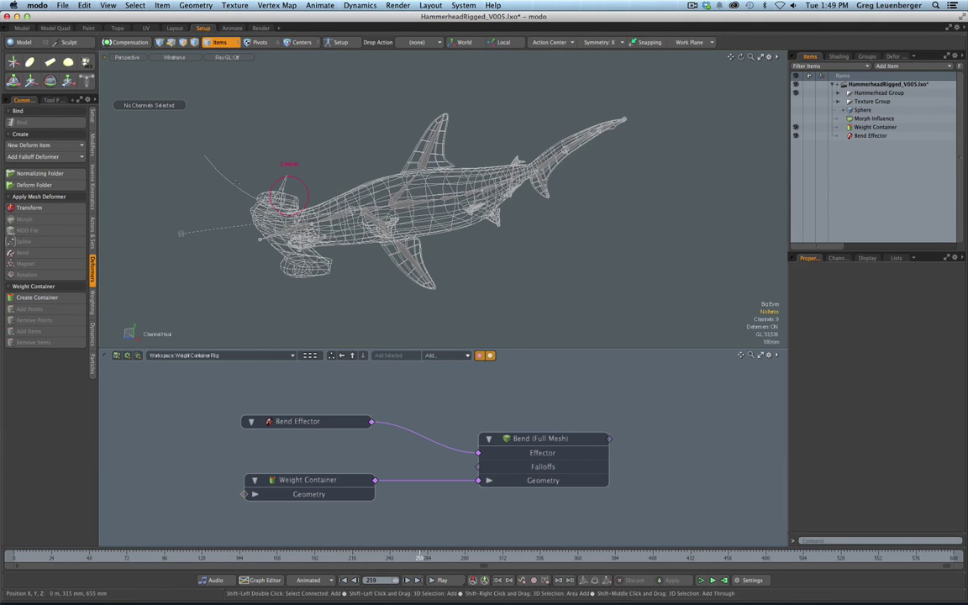
- Select the Hammerhead mesh, play the animation with the GL meter on, switch the viewport to Shaded, and stop playback
click(225, 187)
alt+drag(410, 274, 336, 267)
click(351, 241)
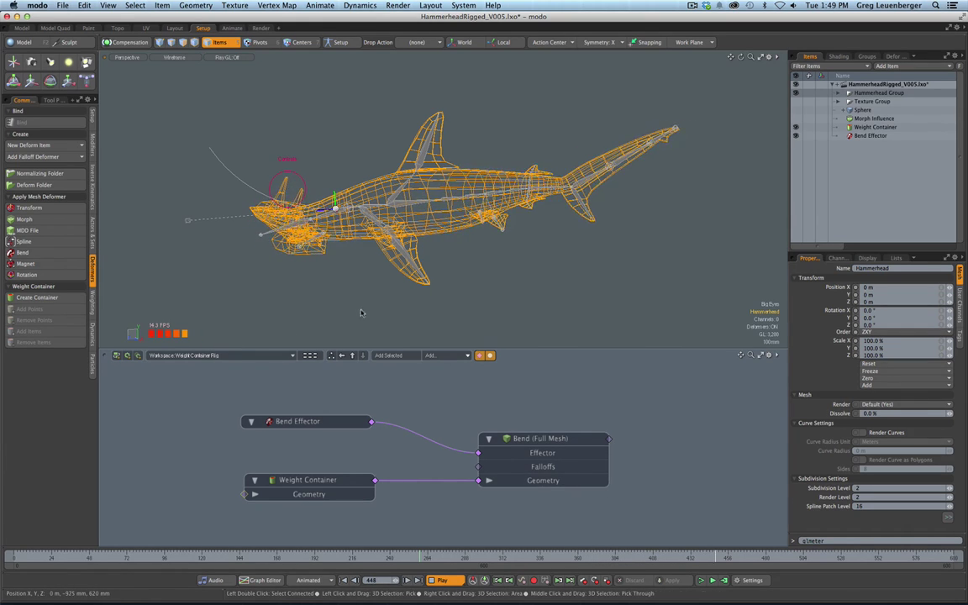
key(ctrl+2)
key(ctrl+2)
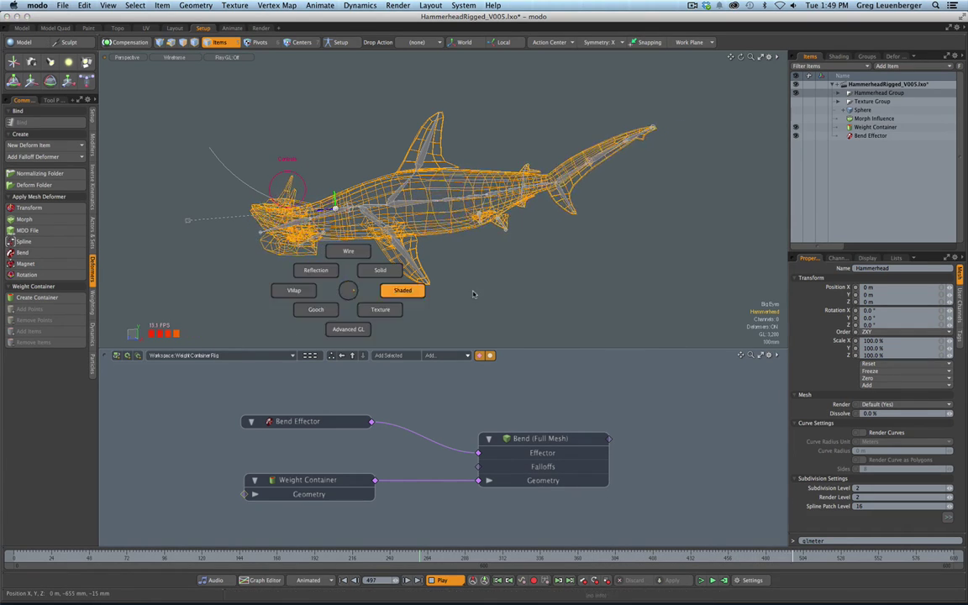
click(405, 289)
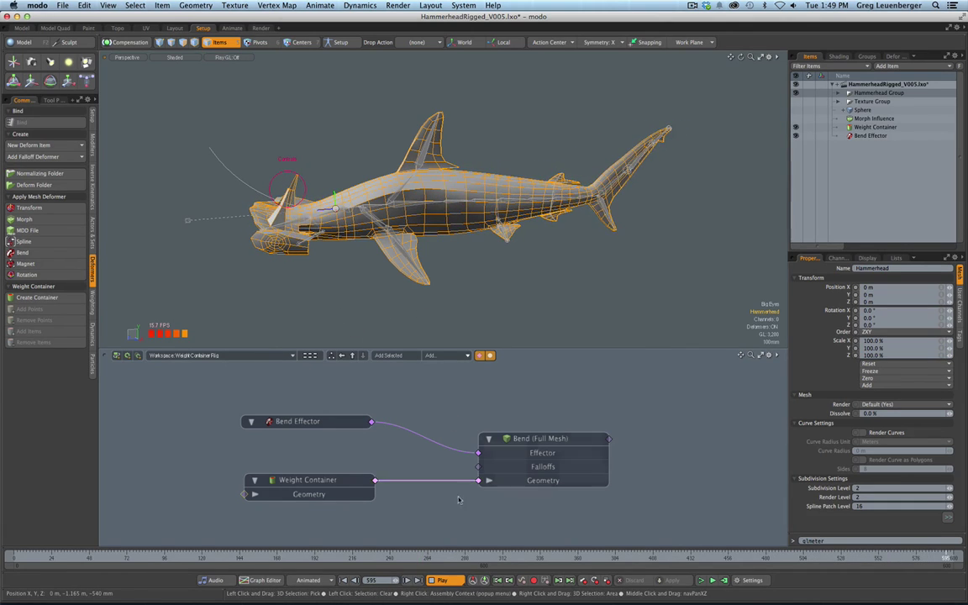
click(443, 580)
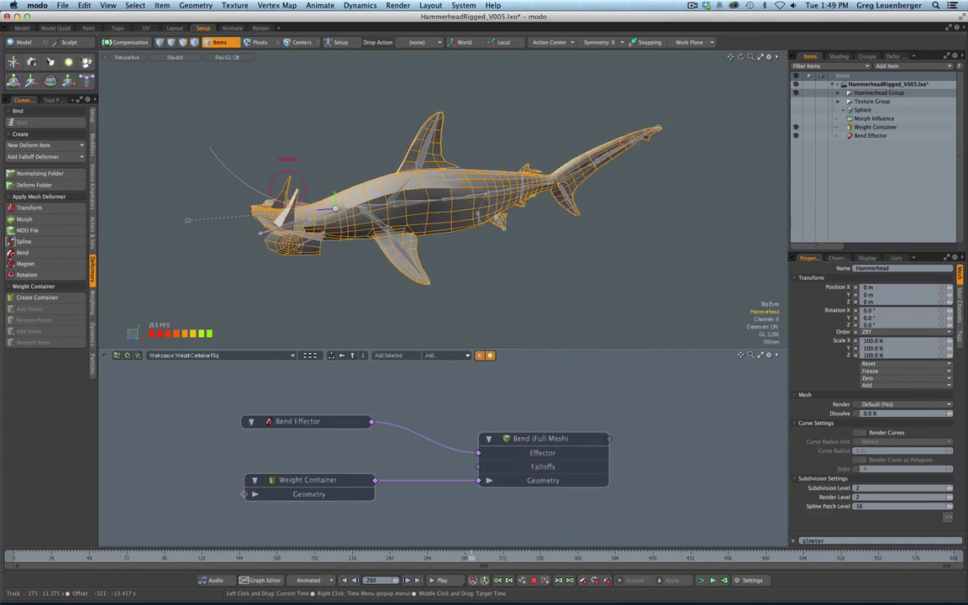
- Scrub to frame 301, clear the selection, and inspect the bent head from several angles
drag(472, 557, 485, 557)
click(471, 534)
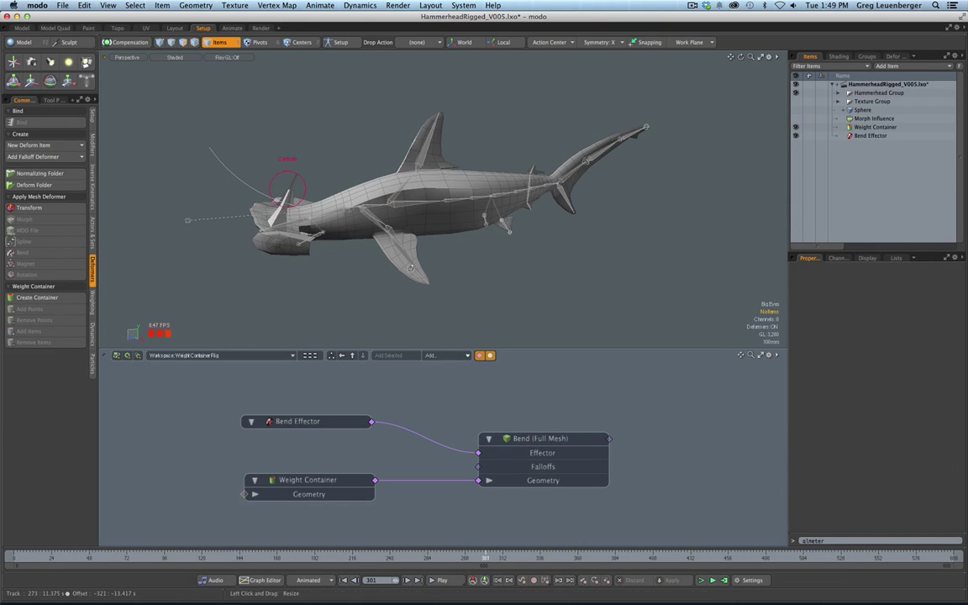
alt+drag(393, 284, 435, 333)
alt+drag(397, 295, 374, 313)
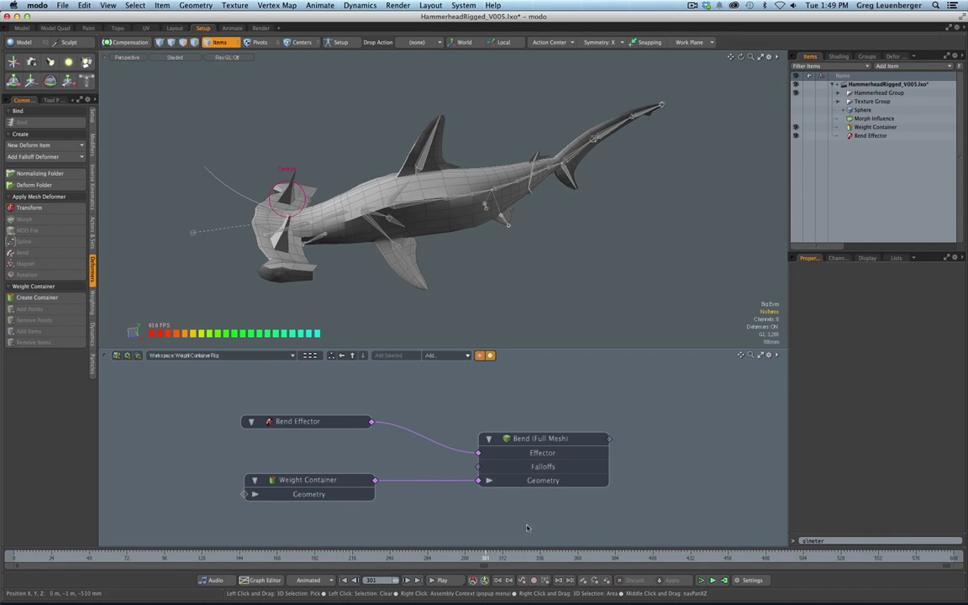
alt+drag(482, 284, 505, 261)
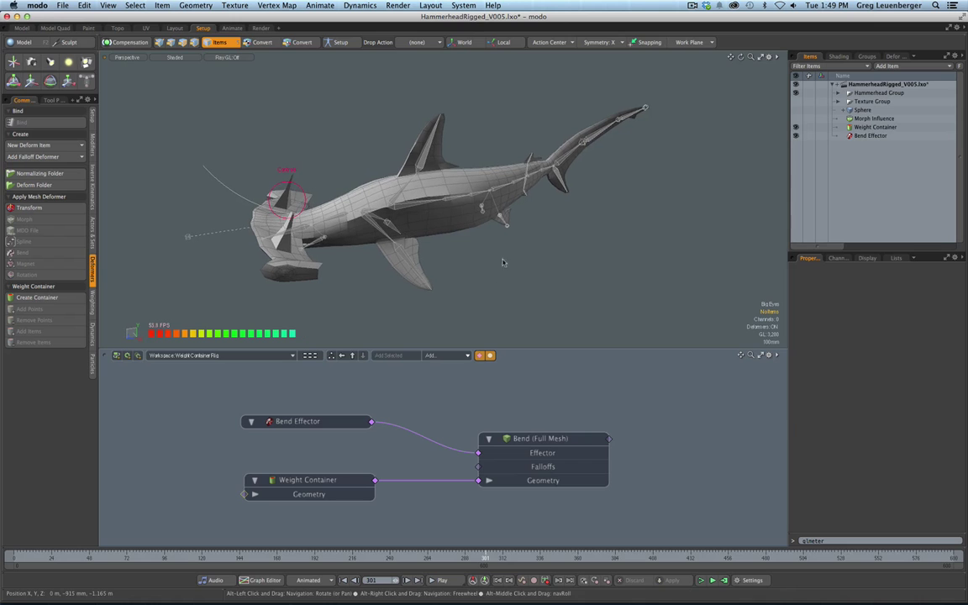